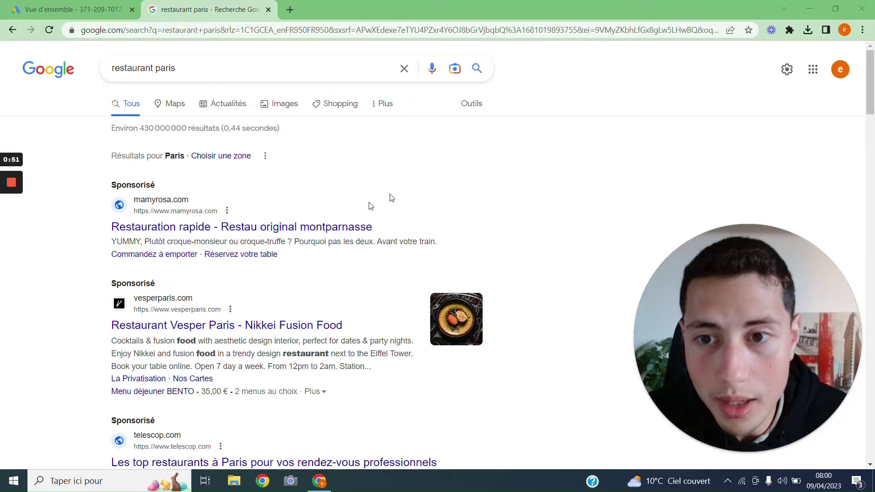
Look over the sponsored restaurant results, and search Google for "google ads"
{"action": "scroll", "coordinate": [346, 223], "scroll_direction": "down", "scroll_amount": 3}
{"action": "scroll", "coordinate": [346, 224], "scroll_direction": "up", "scroll_amount": 3}
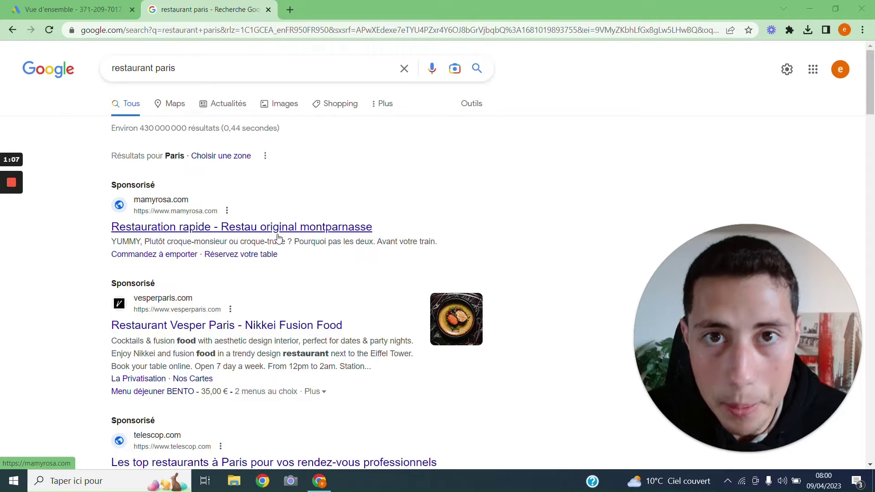
{"action": "left_click", "coordinate": [404, 69]}
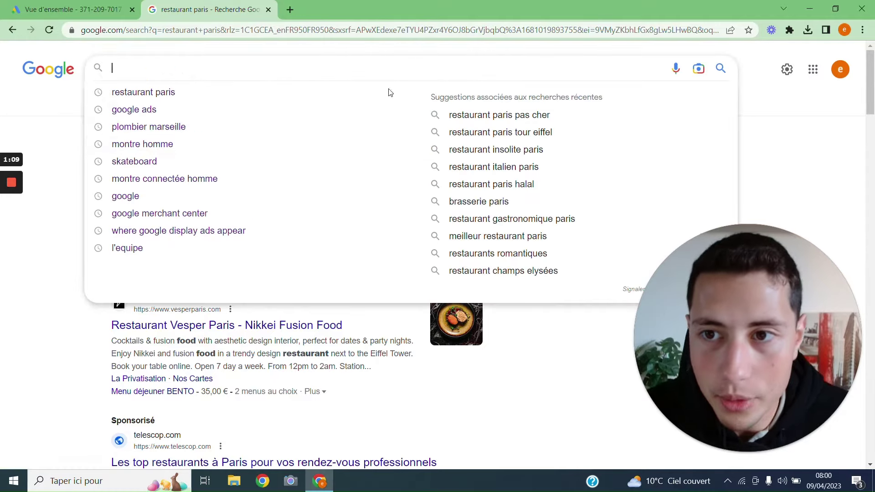
{"action": "type", "text": "go"}
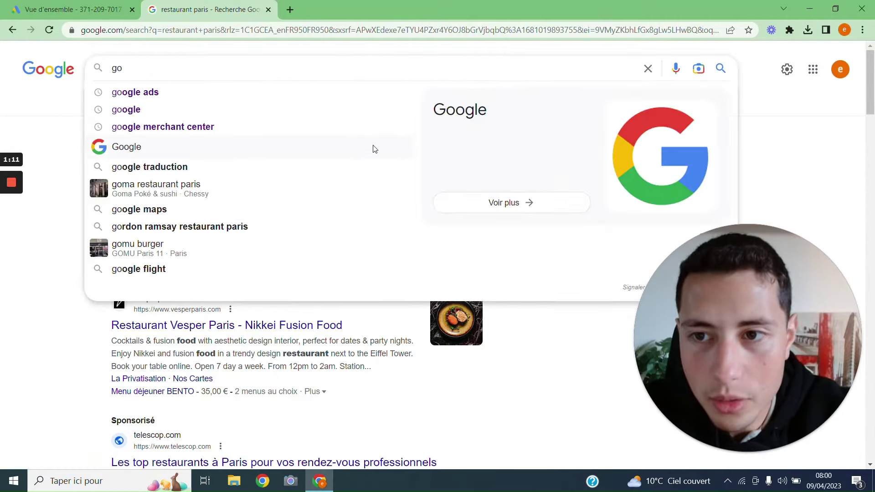
{"action": "left_click", "coordinate": [219, 92]}
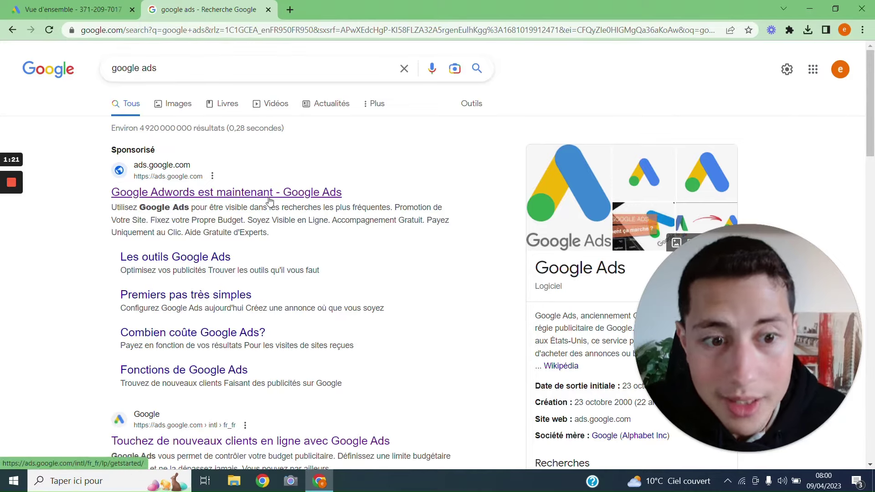
Switch to the open Google Ads overview and start a new campaign
{"action": "left_click", "coordinate": [74, 6]}
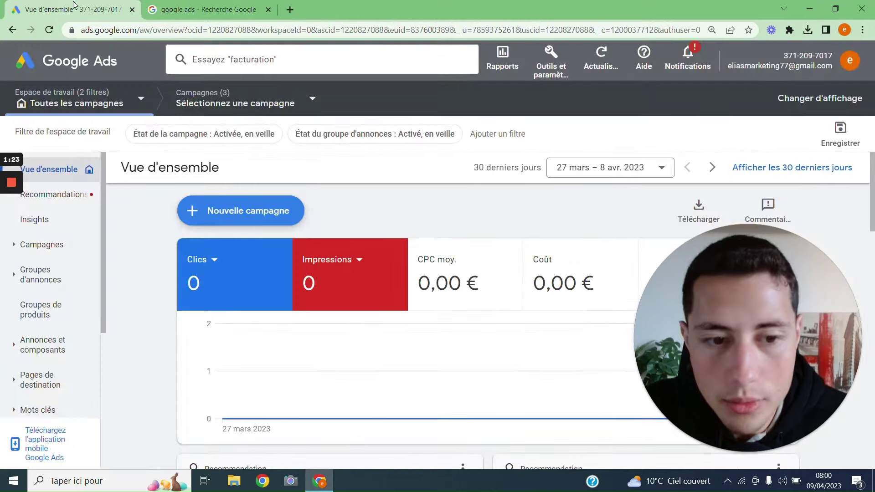
{"action": "left_click_drag", "start_coordinate": [685, 308], "coordinate": [334, 269]}
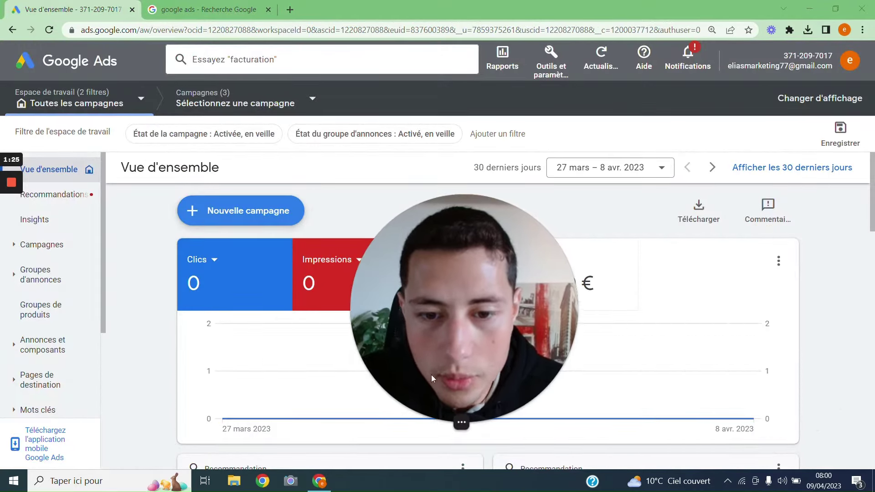
{"action": "mouse_move", "coordinate": [456, 414]}
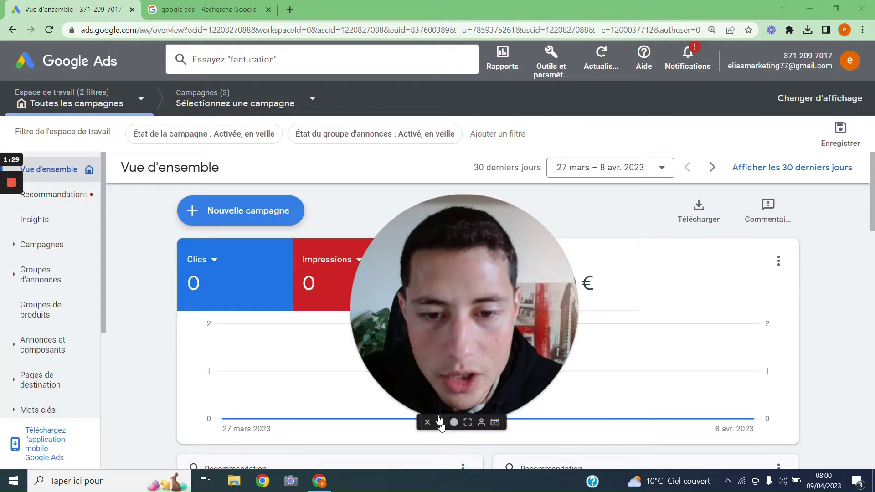
{"action": "left_click_drag", "start_coordinate": [439, 422], "coordinate": [854, 460]}
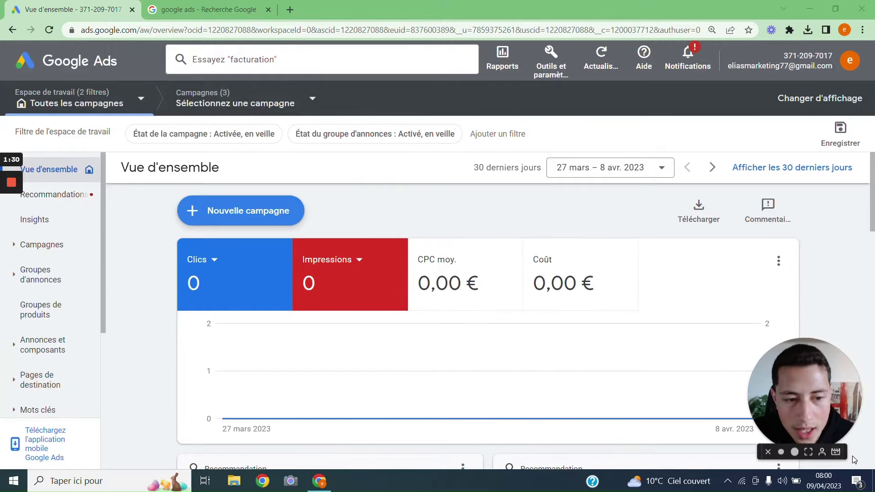
{"action": "left_click", "coordinate": [240, 213]}
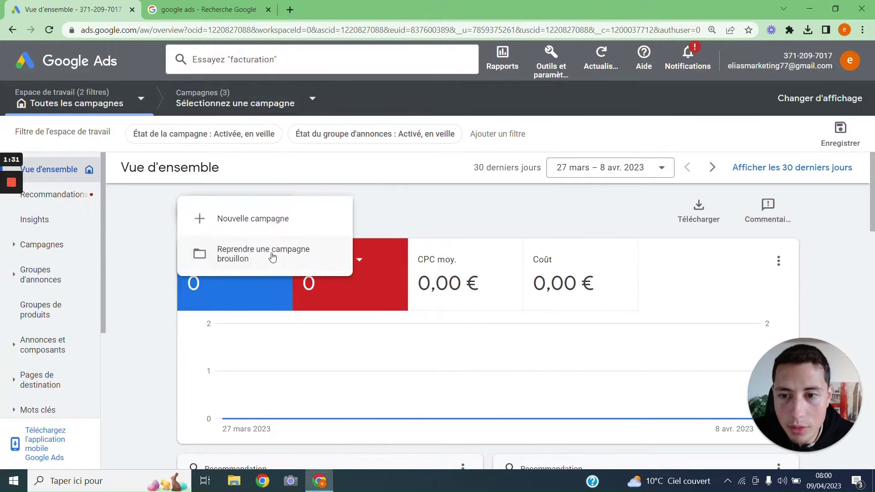
{"action": "left_click", "coordinate": [256, 220]}
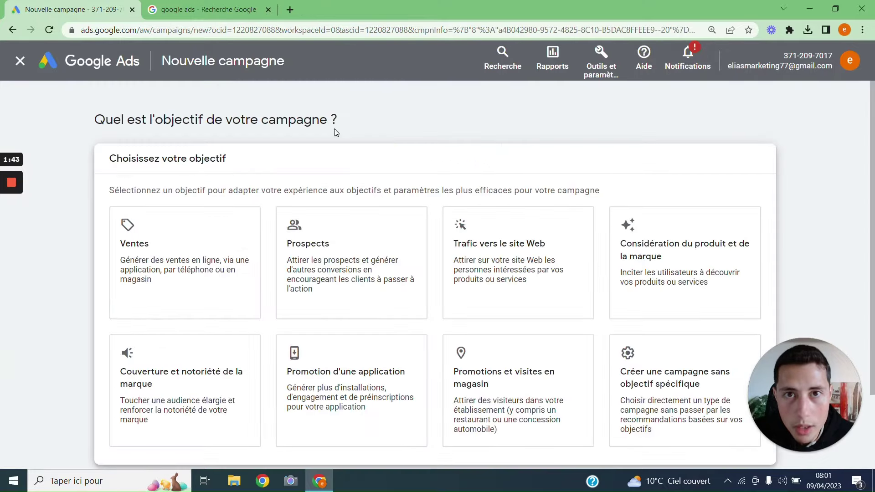
Choose Ventes as the campaign objective and continue with the Achats conversion goal
{"action": "scroll", "coordinate": [353, 178], "scroll_direction": "down", "scroll_amount": 2}
{"action": "left_click", "coordinate": [353, 178]}
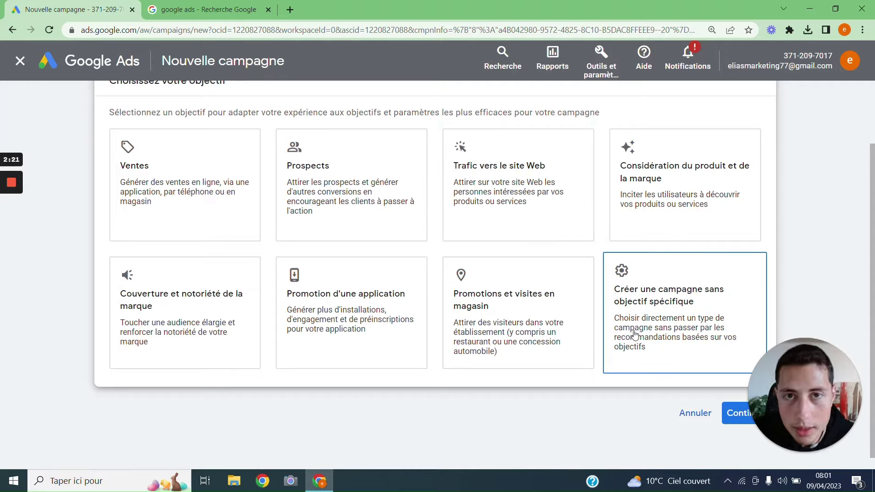
{"action": "left_click", "coordinate": [221, 175]}
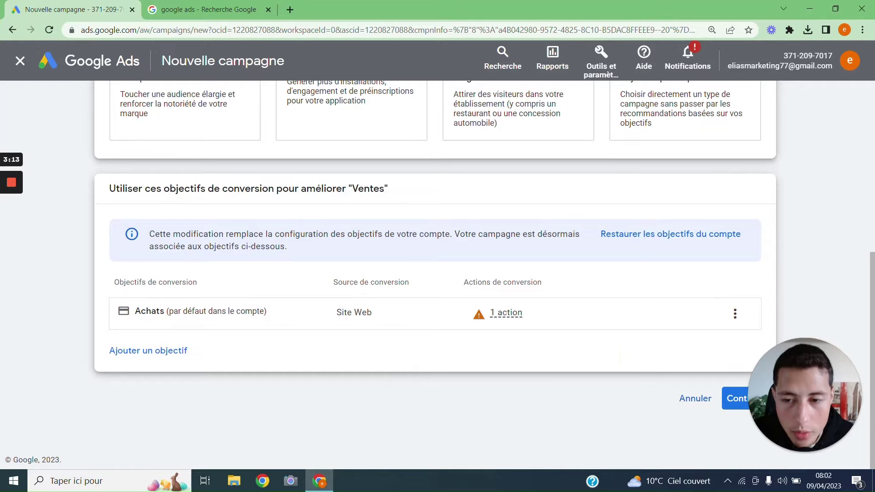
{"action": "mouse_move", "coordinate": [489, 319]}
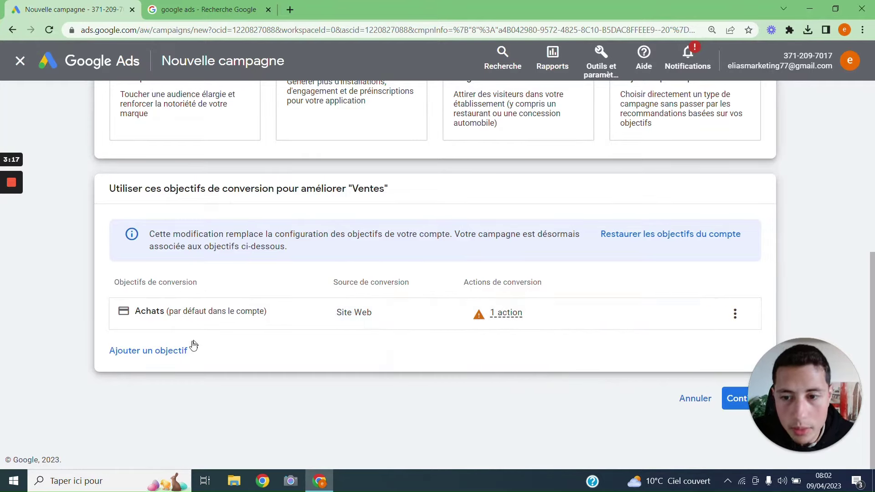
{"action": "mouse_move", "coordinate": [534, 328]}
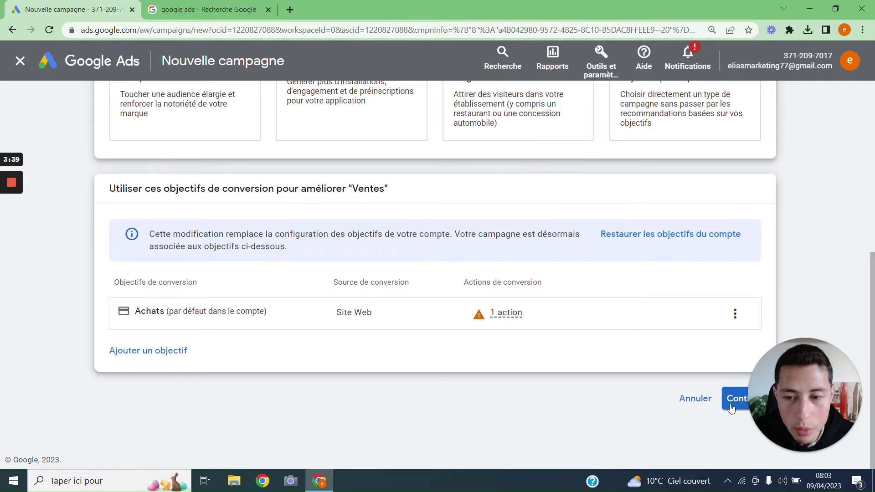
{"action": "left_click", "coordinate": [731, 409]}
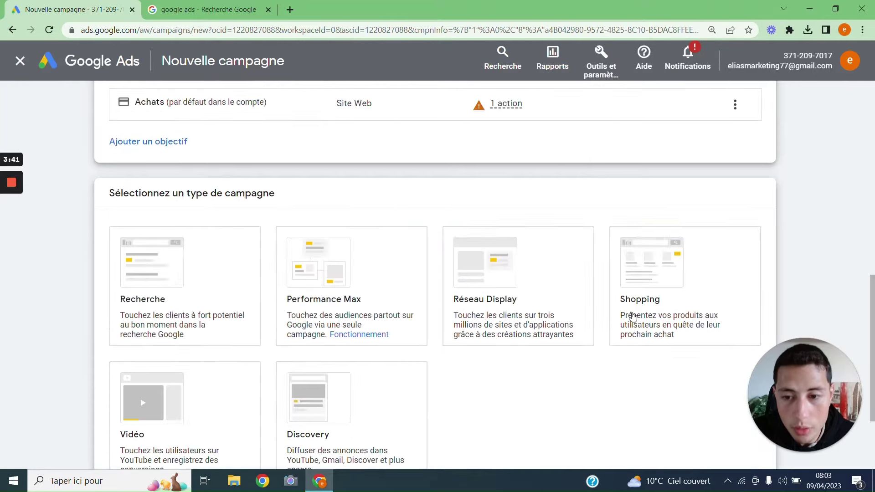
{"action": "scroll", "coordinate": [631, 315], "scroll_direction": "down", "scroll_amount": 3}
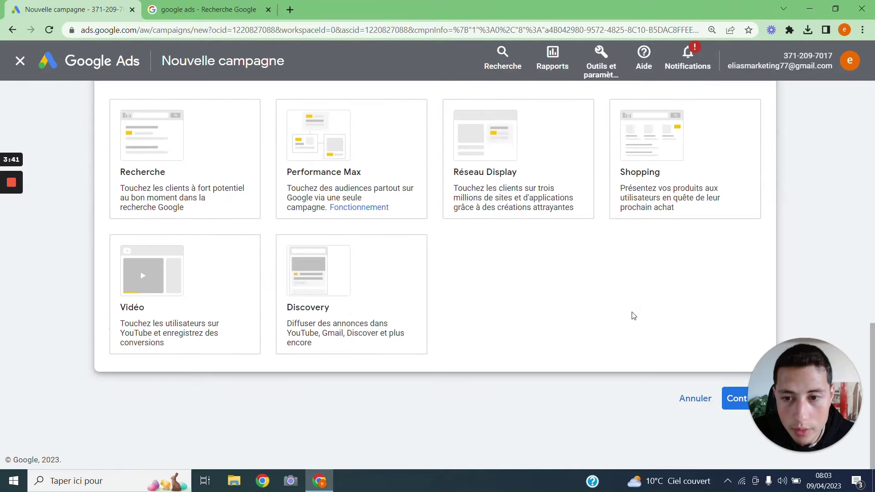
{"action": "scroll", "coordinate": [516, 327], "scroll_direction": "up", "scroll_amount": 2}
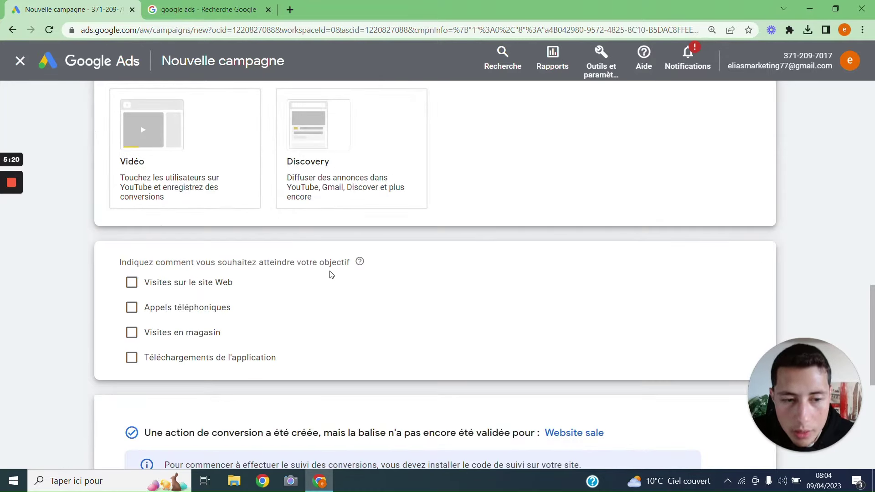
{"action": "left_click", "coordinate": [175, 285]}
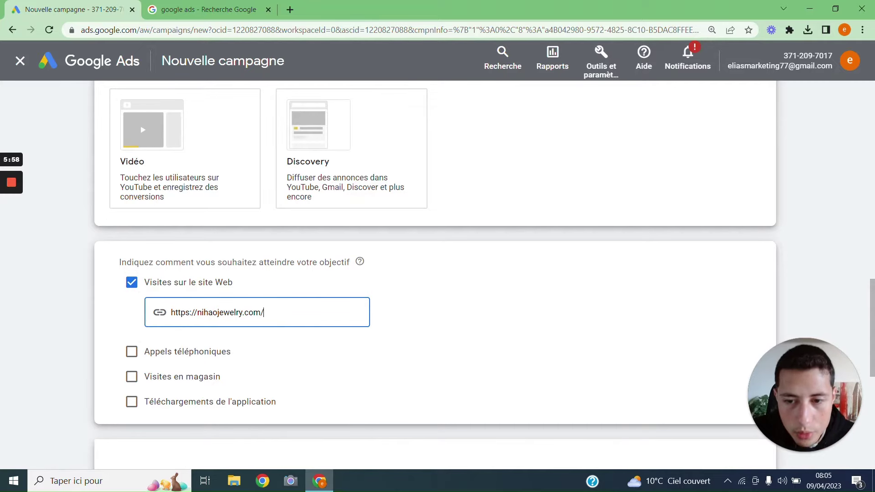
Review both installation options for the Website sale conversion tag: the self-install code snippets and the instructions e-mailed to the webmaster
{"action": "scroll", "coordinate": [394, 236], "scroll_direction": "down", "scroll_amount": 5}
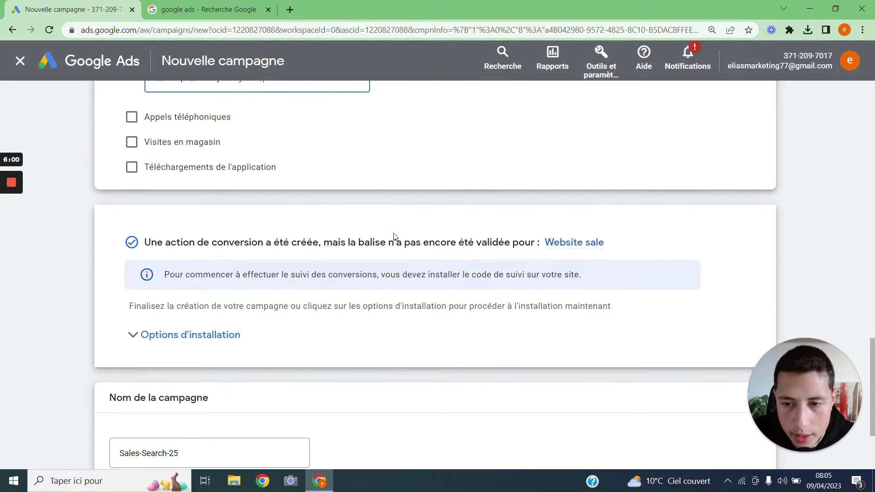
{"action": "scroll", "coordinate": [427, 270], "scroll_direction": "down", "scroll_amount": 2}
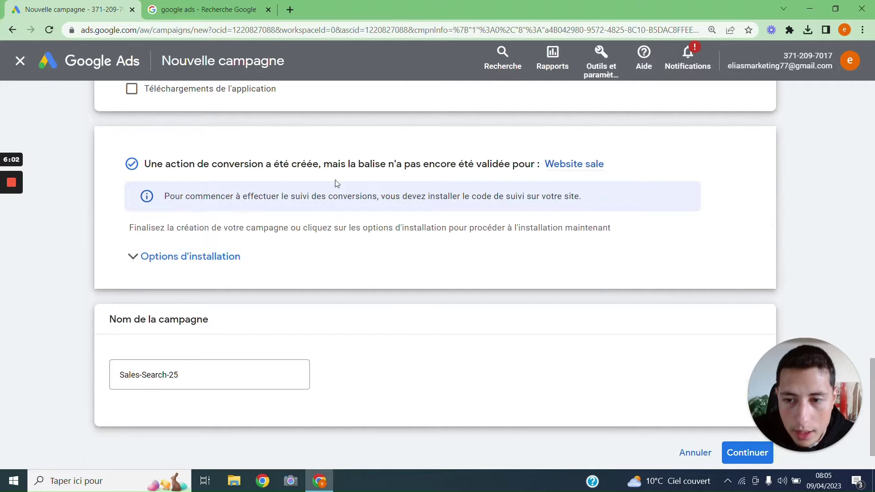
{"action": "left_click", "coordinate": [228, 267]}
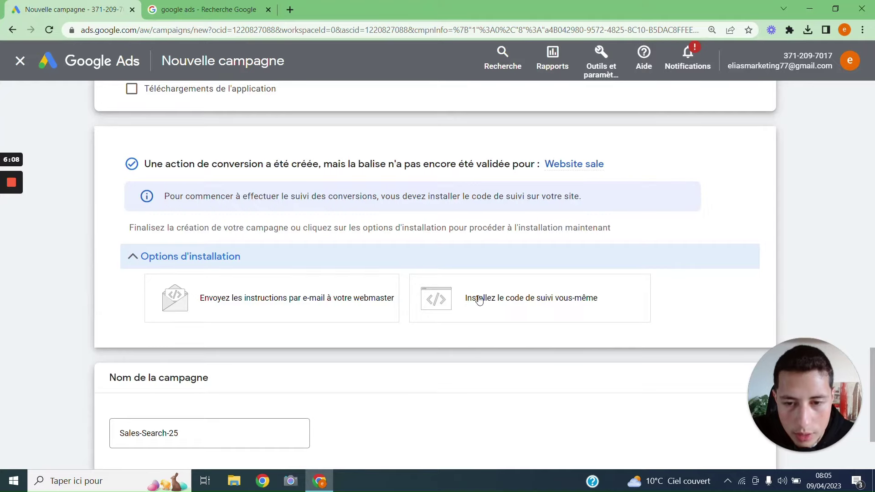
{"action": "left_click", "coordinate": [480, 299]}
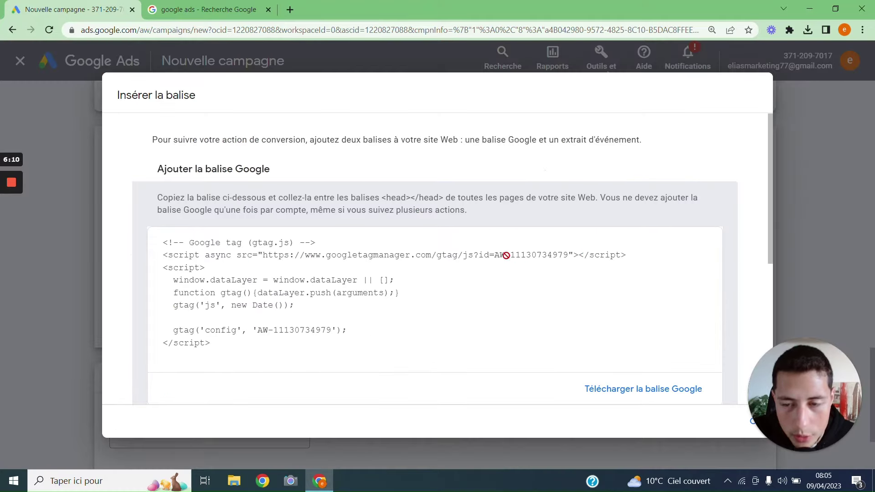
{"action": "scroll", "coordinate": [379, 269], "scroll_direction": "down", "scroll_amount": 2}
{"action": "scroll", "coordinate": [381, 273], "scroll_direction": "up", "scroll_amount": 1}
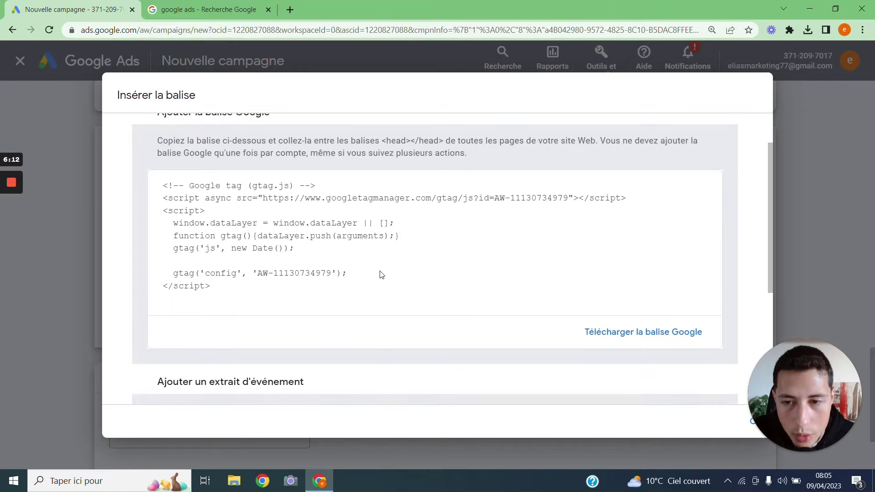
{"action": "scroll", "coordinate": [382, 274], "scroll_direction": "up", "scroll_amount": 1}
{"action": "scroll", "coordinate": [256, 260], "scroll_direction": "down", "scroll_amount": 5}
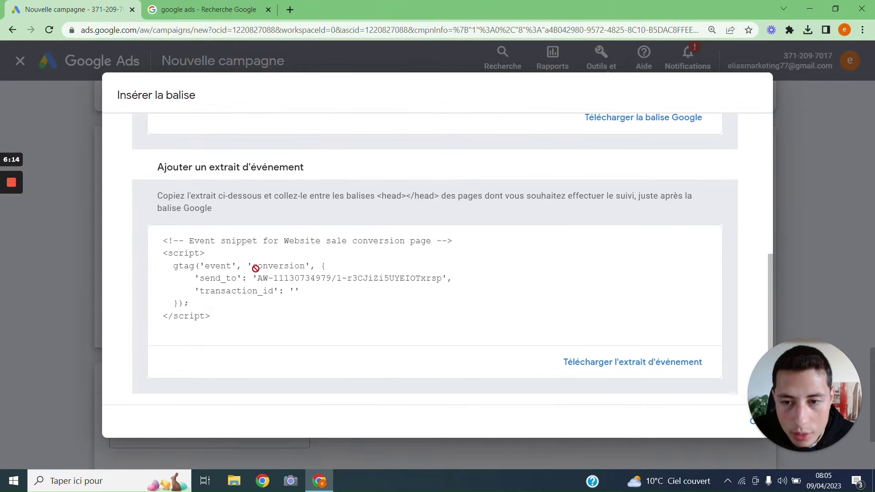
{"action": "scroll", "coordinate": [255, 267], "scroll_direction": "up", "scroll_amount": 5}
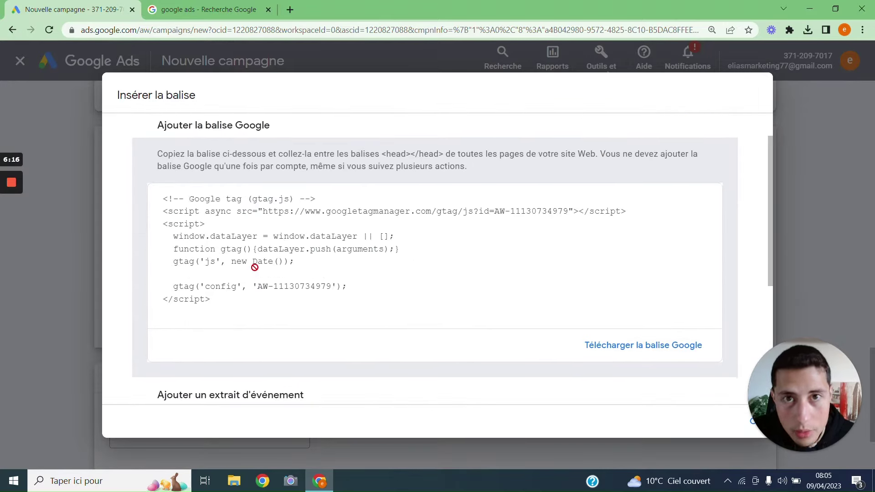
{"action": "scroll", "coordinate": [255, 267], "scroll_direction": "up", "scroll_amount": 1}
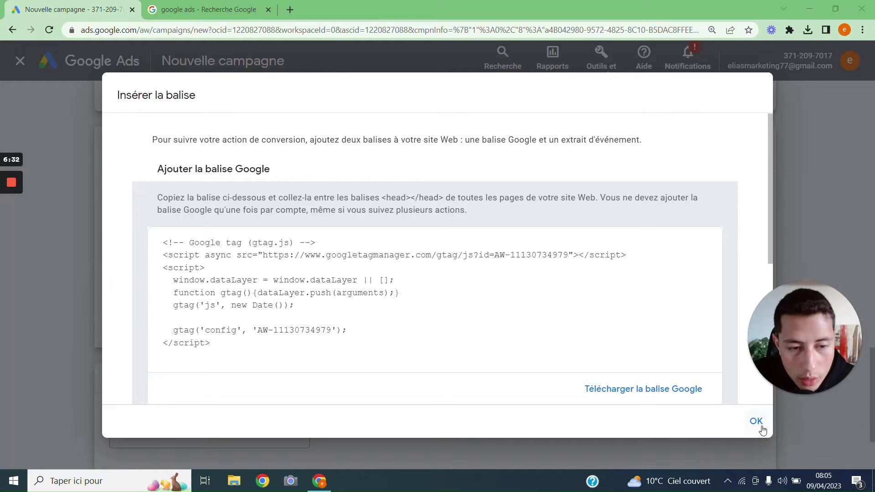
{"action": "left_click", "coordinate": [757, 421]}
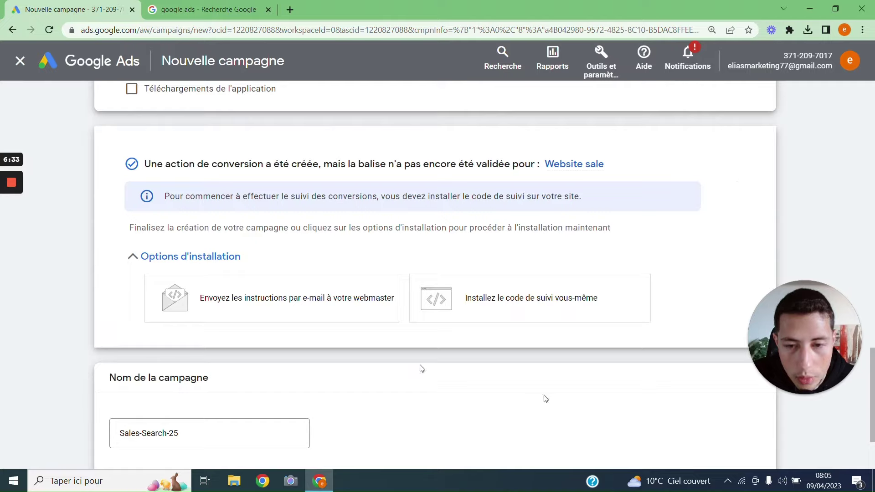
{"action": "left_click", "coordinate": [220, 299]}
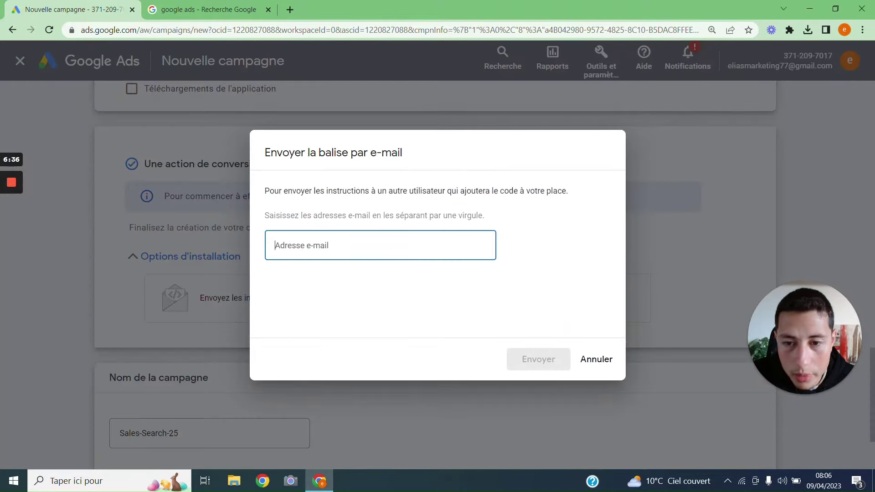
{"action": "left_click", "coordinate": [589, 359]}
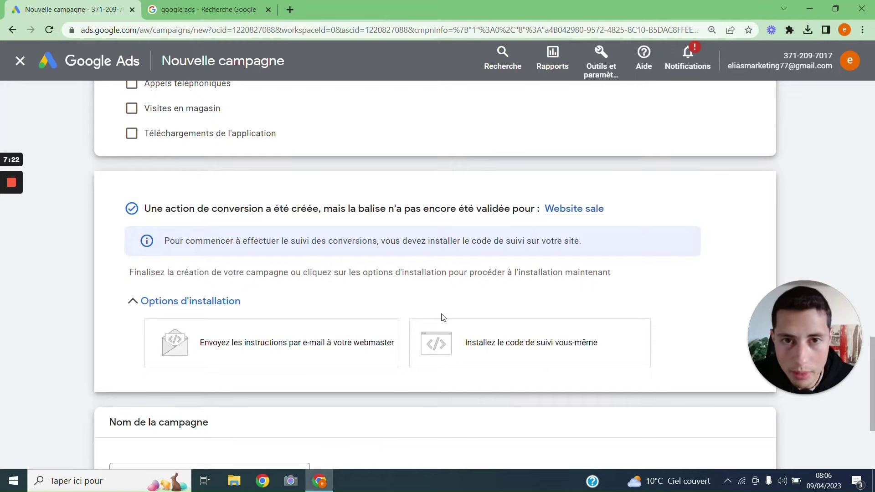
Name the campaign Sales-Search-bijoux and continue to the bidding settings
{"action": "scroll", "coordinate": [440, 315], "scroll_direction": "down", "scroll_amount": 3}
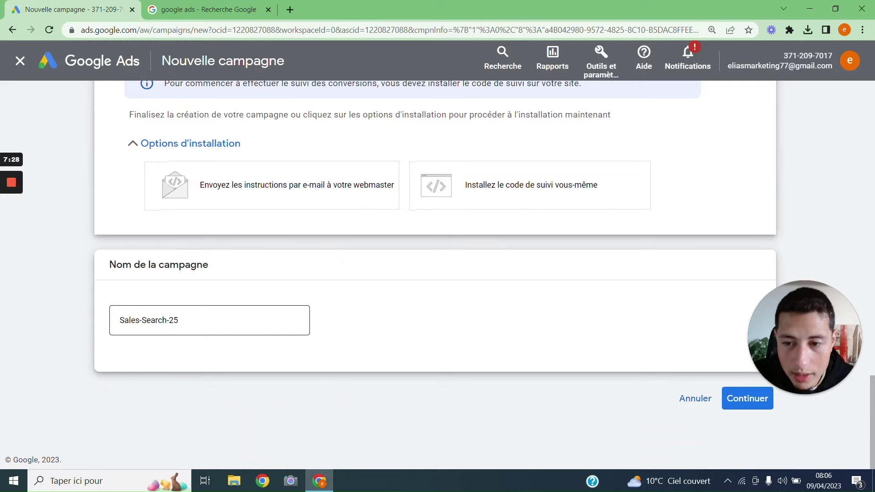
{"action": "double_click", "coordinate": [190, 332]}
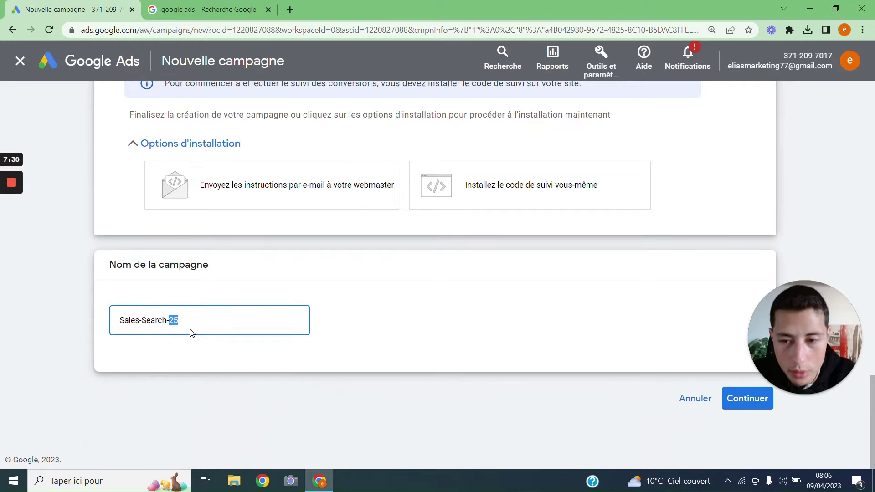
{"action": "key", "text": "BackSpace"}
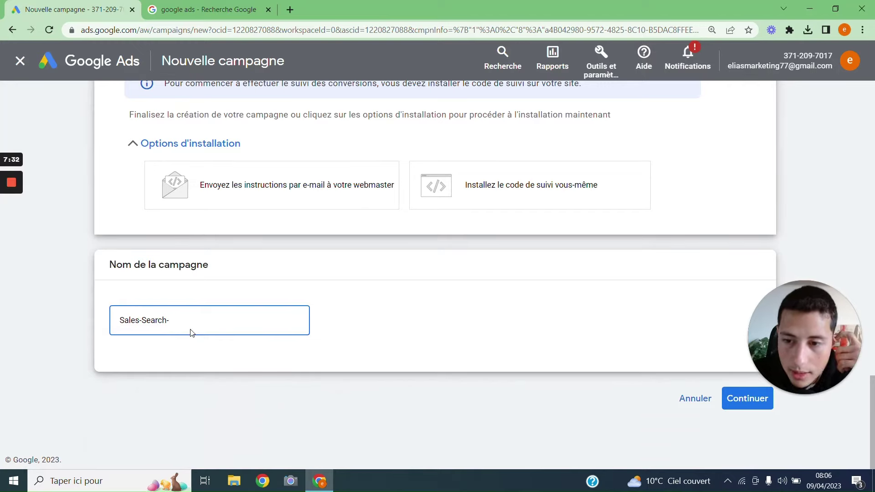
{"action": "type", "text": "b"}
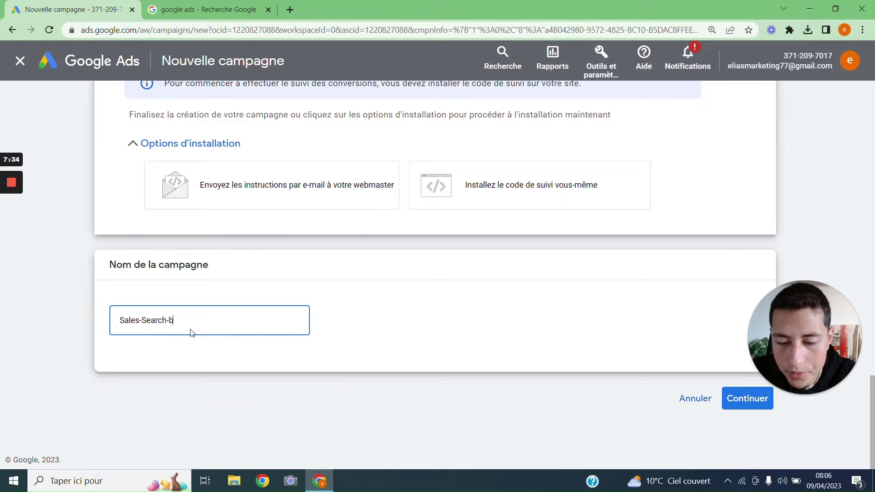
{"action": "type", "text": "ijoux"}
{"action": "left_click", "coordinate": [745, 399]}
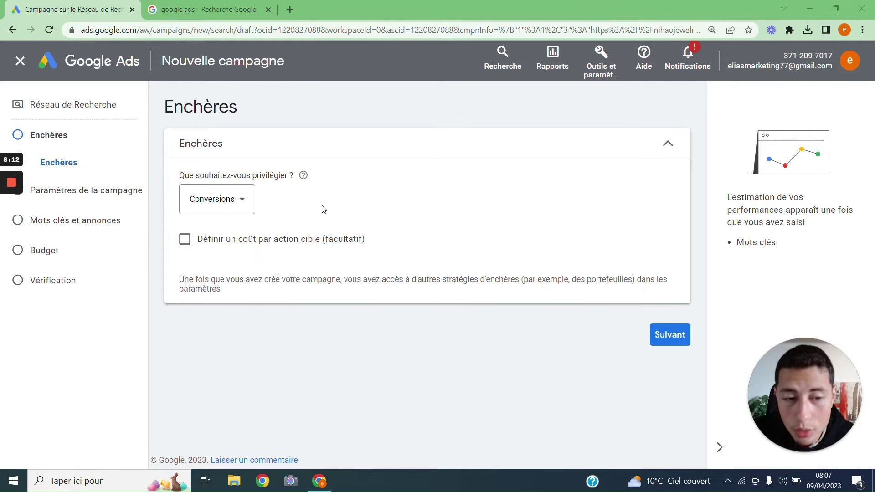
Set the bidding focus to Clics instead of Conversions
{"action": "left_click", "coordinate": [246, 204]}
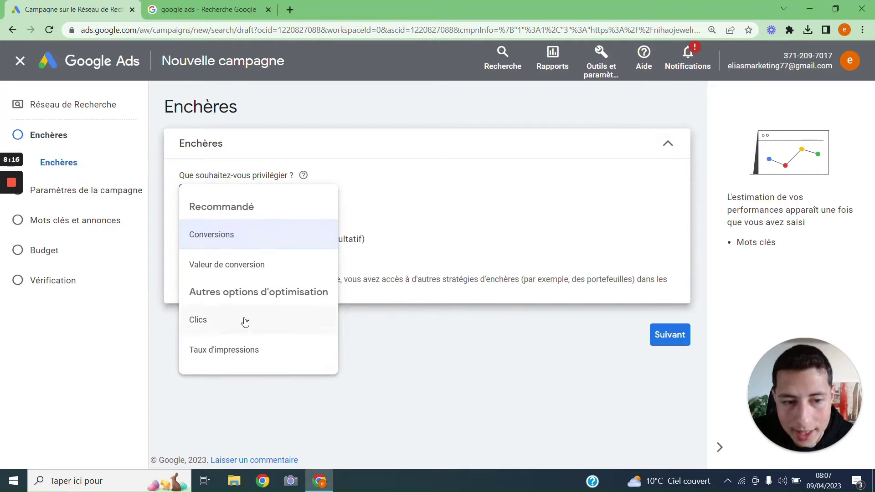
{"action": "mouse_move", "coordinate": [230, 320]}
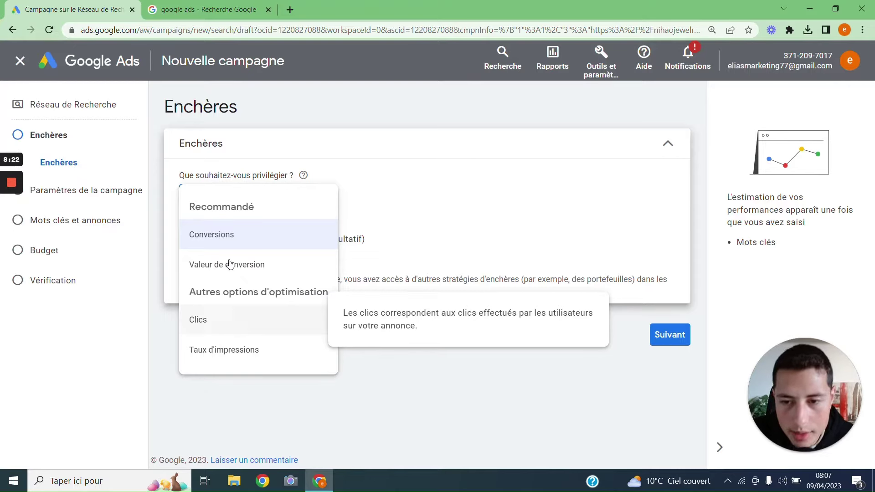
{"action": "mouse_move", "coordinate": [231, 236]}
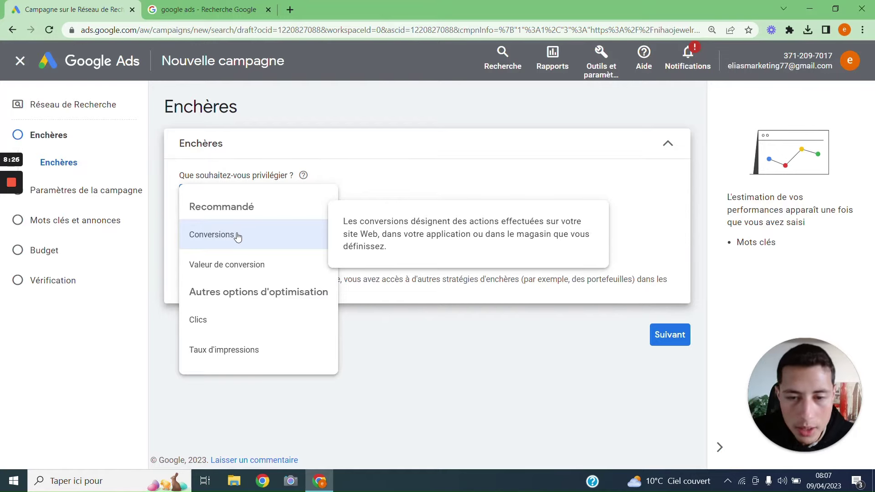
{"action": "left_click", "coordinate": [196, 321]}
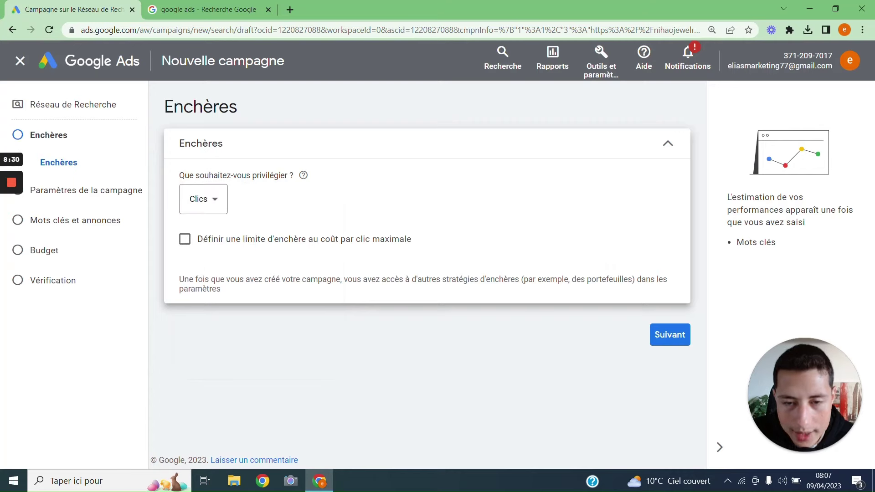
Try a maximum cost-per-click bid limit of 2,00 €, and disable the limit again
{"action": "left_click", "coordinate": [239, 245]}
{"action": "left_click", "coordinate": [242, 280]}
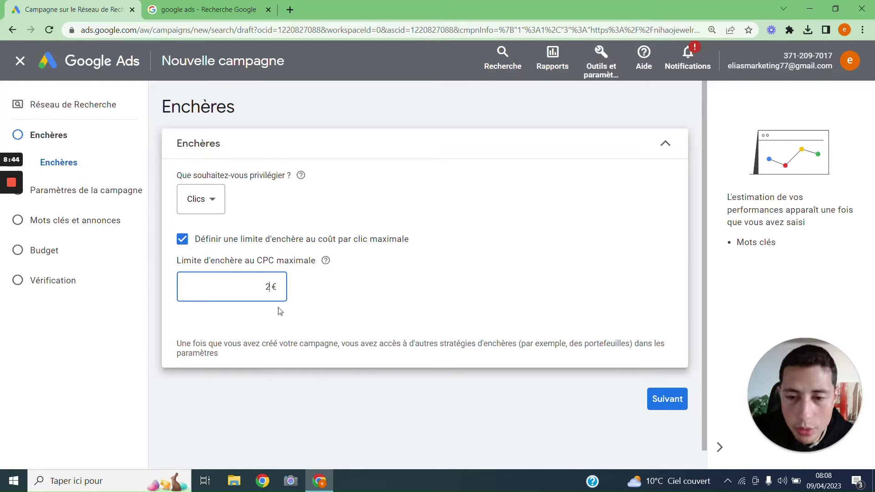
{"action": "left_click", "coordinate": [302, 299]}
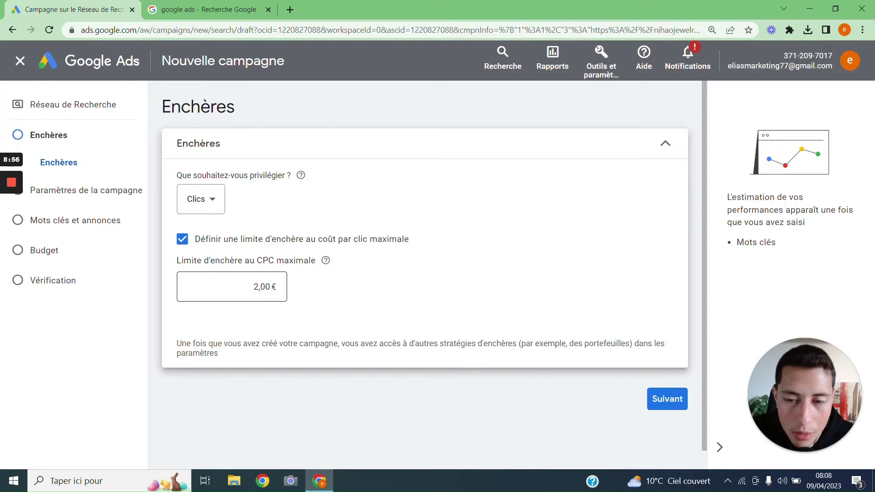
{"action": "double_click", "coordinate": [262, 287]}
{"action": "left_click", "coordinate": [323, 306]}
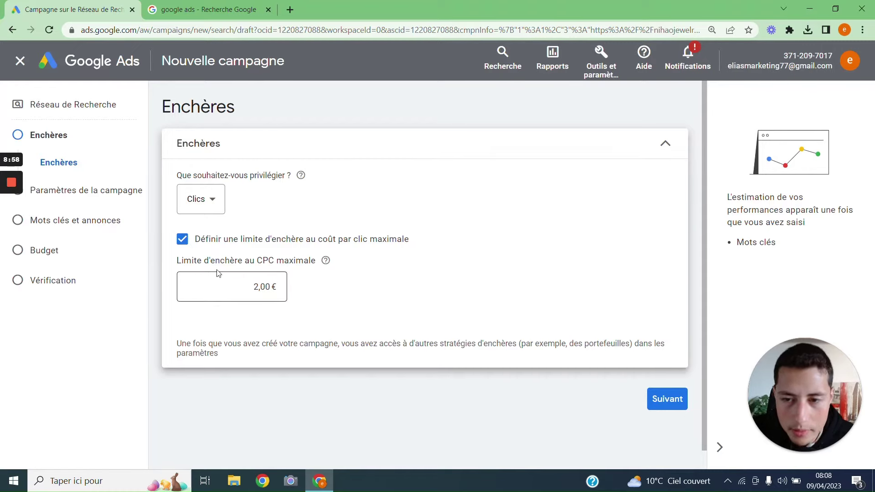
{"action": "left_click", "coordinate": [183, 240]}
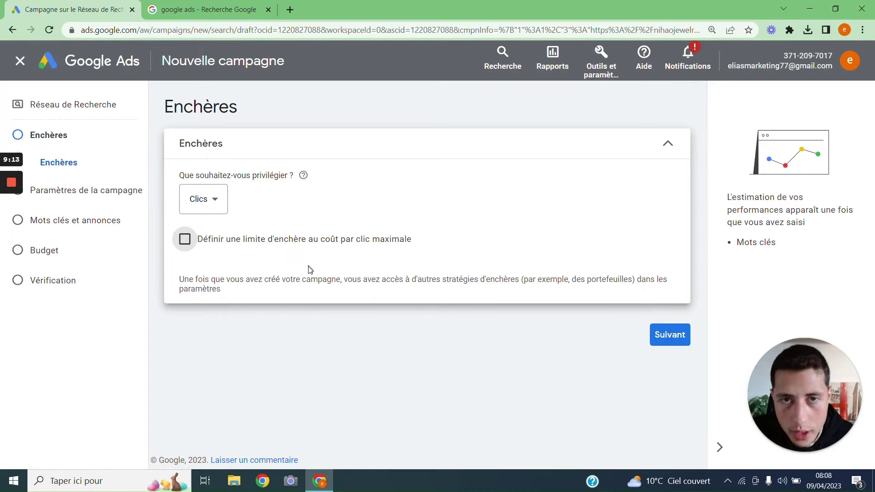
Continue to the campaign settings and exclude both the Google Display Network and the Google search partners
{"action": "left_click", "coordinate": [658, 333]}
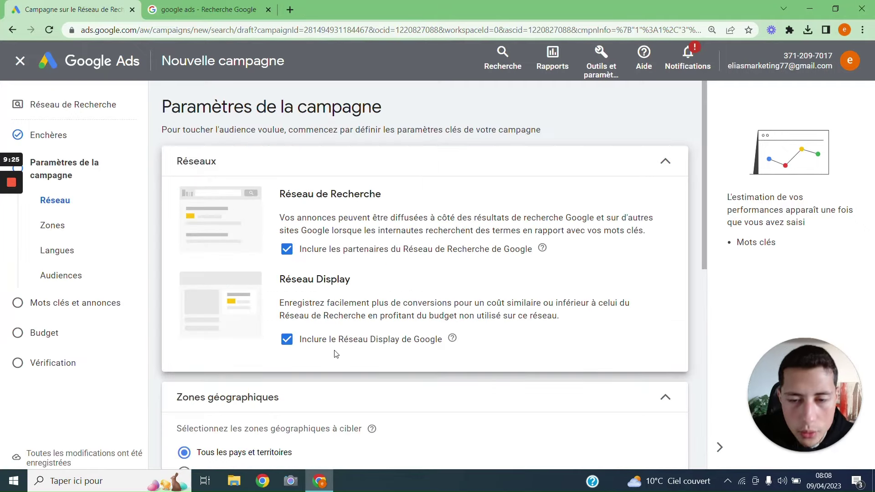
{"action": "left_click", "coordinate": [287, 340]}
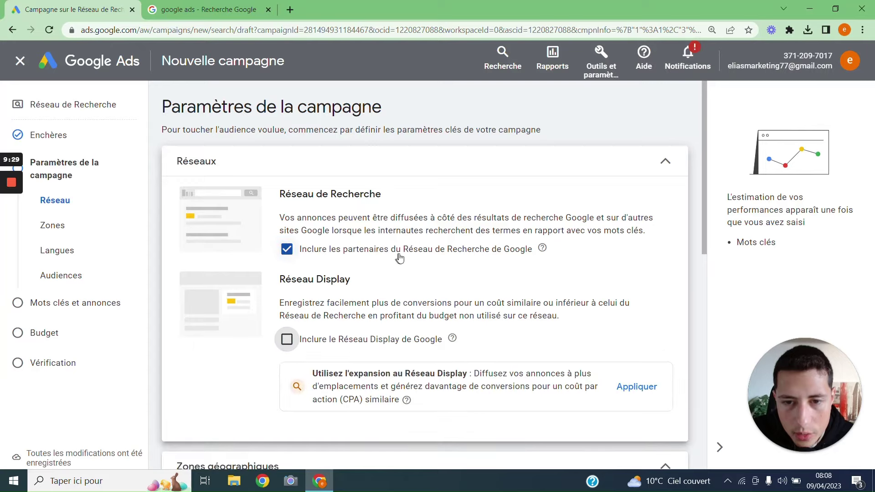
{"action": "left_click", "coordinate": [287, 252]}
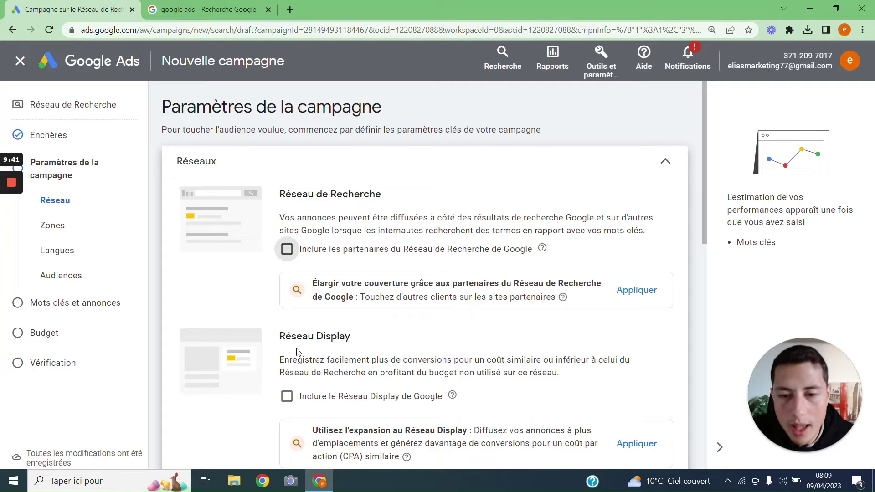
Set the campaign's geographic targeting to France
{"action": "scroll", "coordinate": [370, 350], "scroll_direction": "down", "scroll_amount": 6}
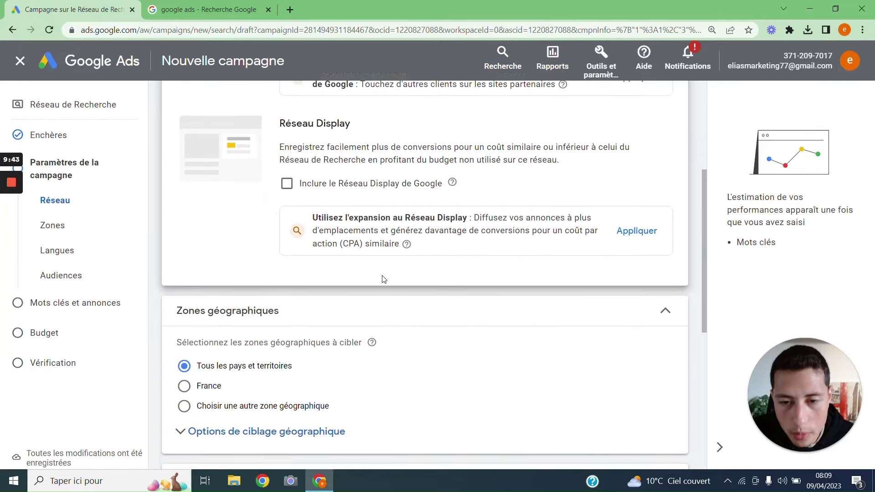
{"action": "scroll", "coordinate": [385, 280], "scroll_direction": "down", "scroll_amount": 2}
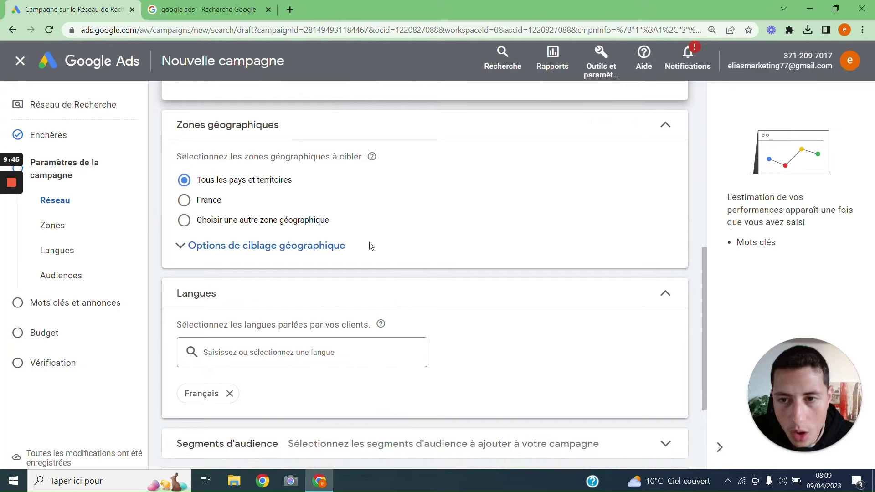
{"action": "left_click", "coordinate": [217, 203]}
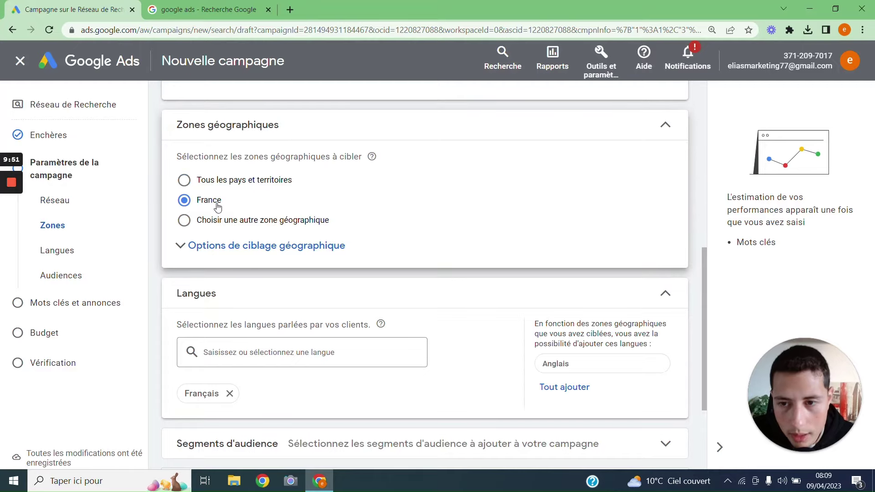
Try adding the city of Paris, Île-de-France, France as a targeted location through the advanced location search
{"action": "left_click", "coordinate": [184, 221]}
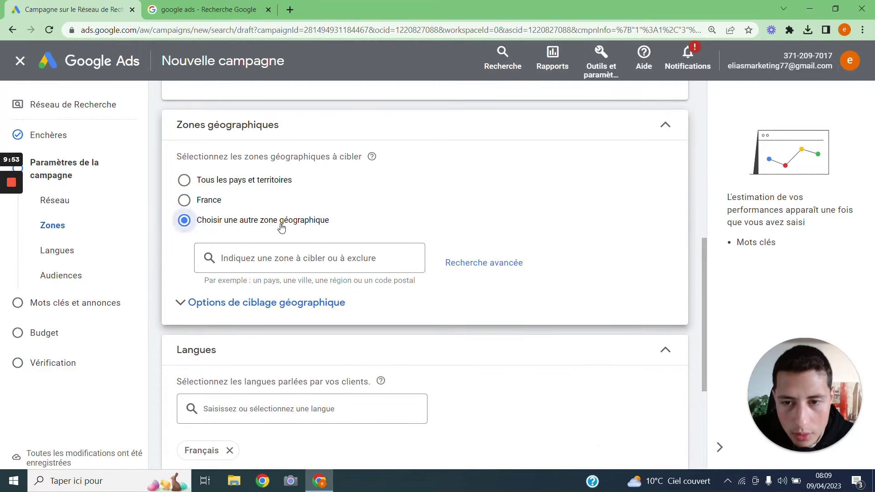
{"action": "left_click", "coordinate": [470, 270]}
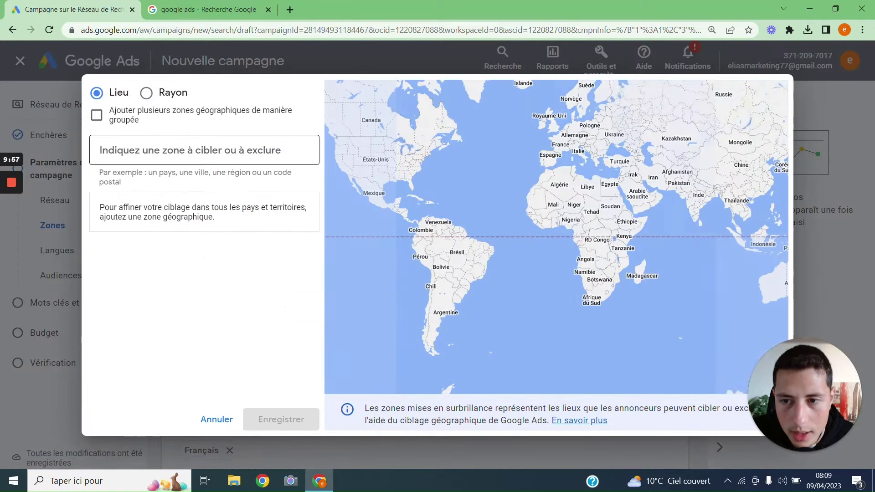
{"action": "left_click", "coordinate": [230, 159]}
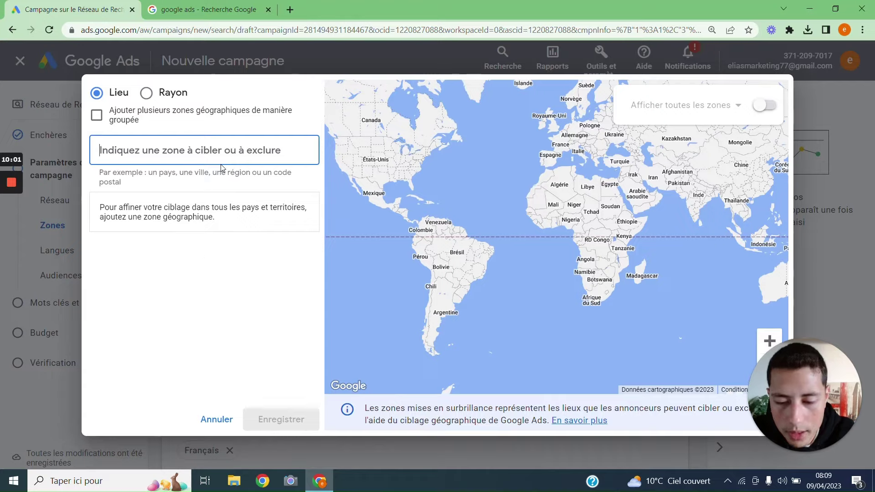
{"action": "type", "text": "paris"}
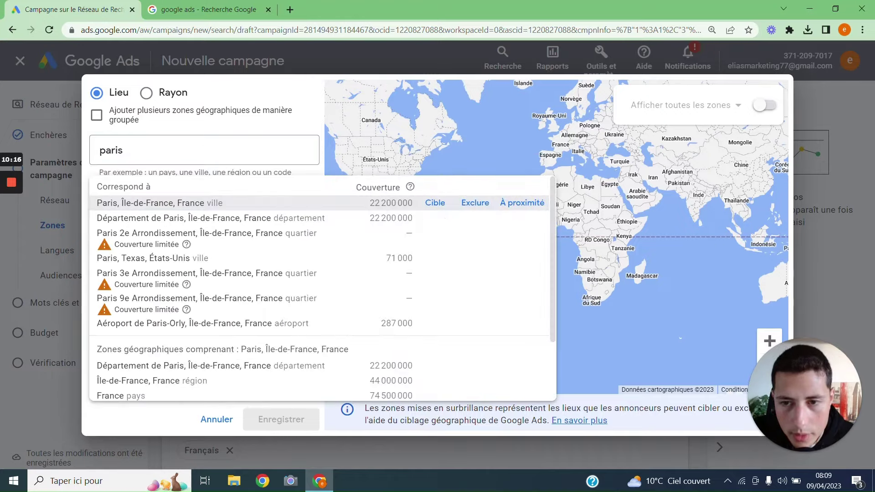
{"action": "left_click", "coordinate": [381, 199]}
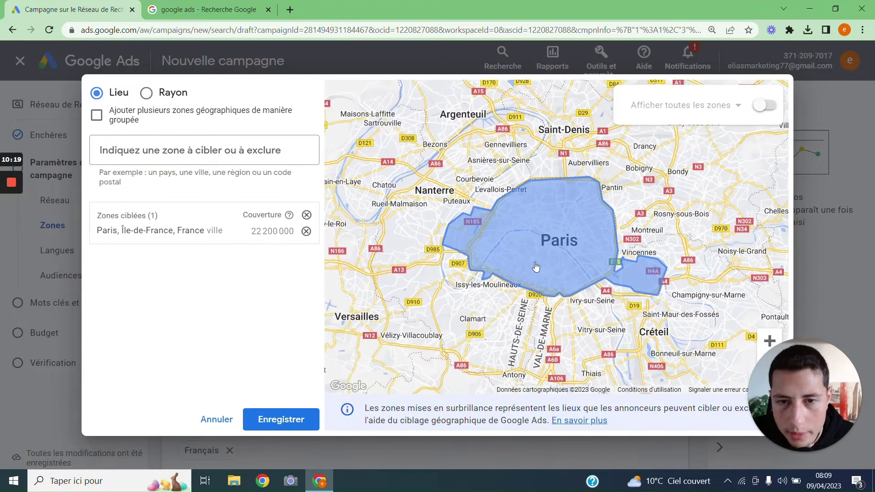
Try radius targeting with kilometres as the unit, discard the advanced location search, and choose France again
{"action": "left_click", "coordinate": [146, 93]}
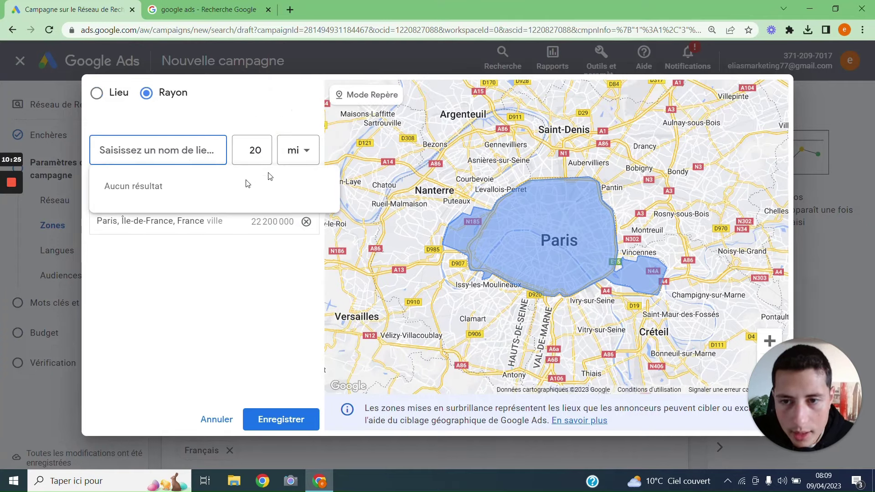
{"action": "left_click", "coordinate": [304, 159]}
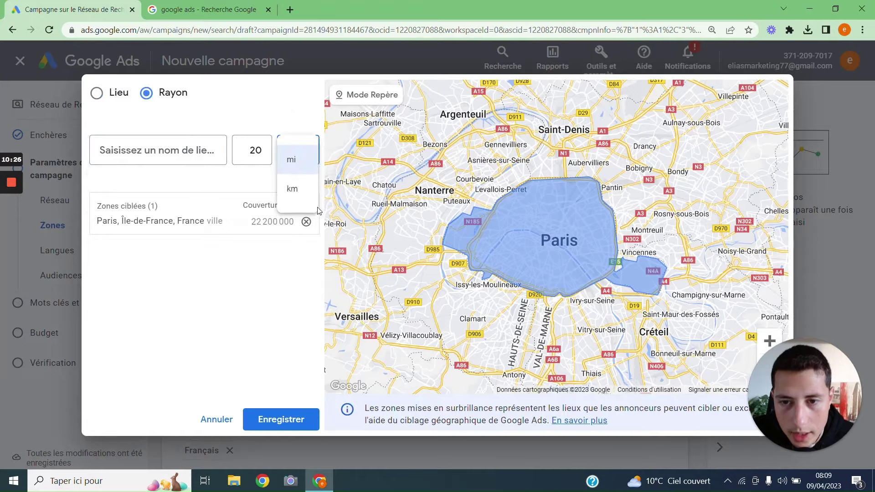
{"action": "left_click", "coordinate": [294, 188]}
{"action": "left_click", "coordinate": [250, 150]}
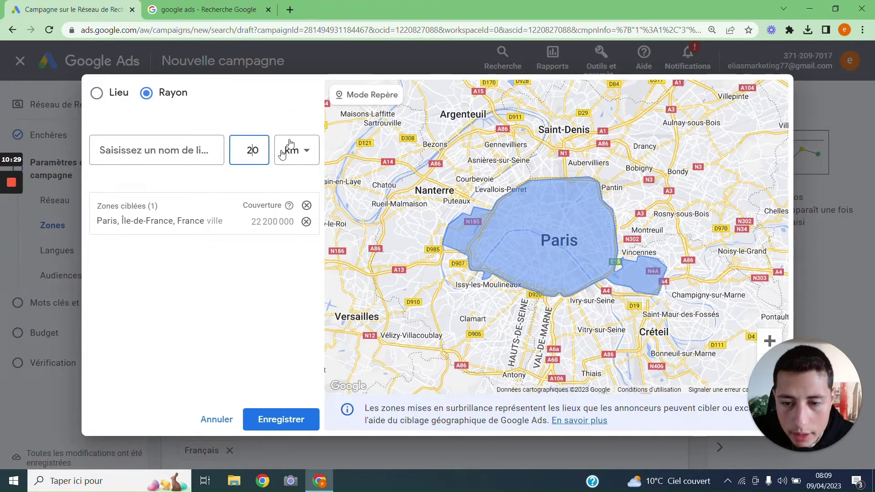
{"action": "left_click", "coordinate": [135, 102]}
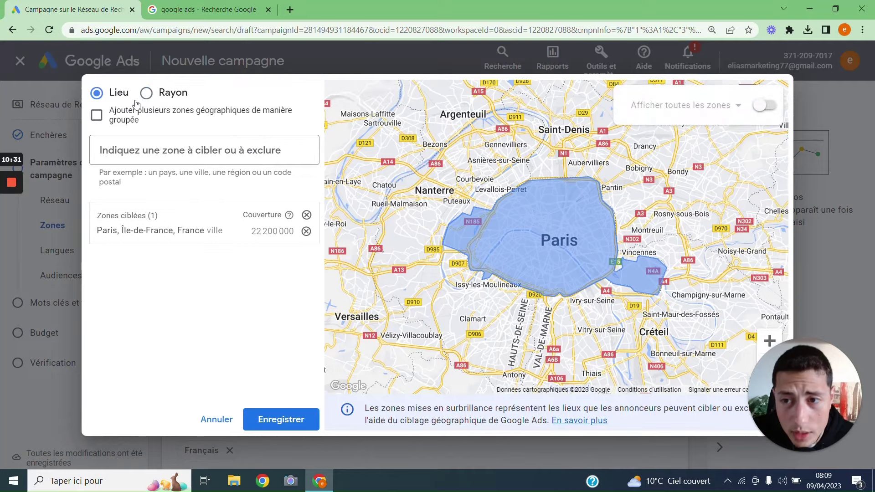
{"action": "left_click", "coordinate": [217, 420]}
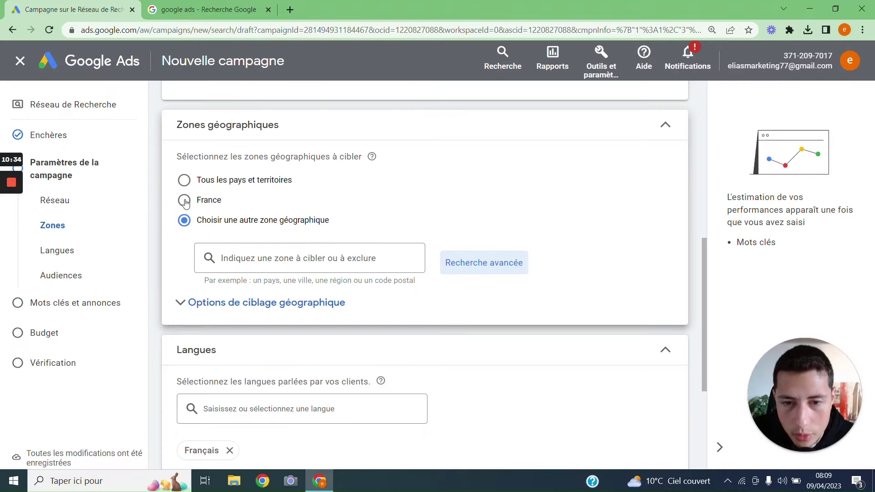
{"action": "left_click", "coordinate": [228, 199]}
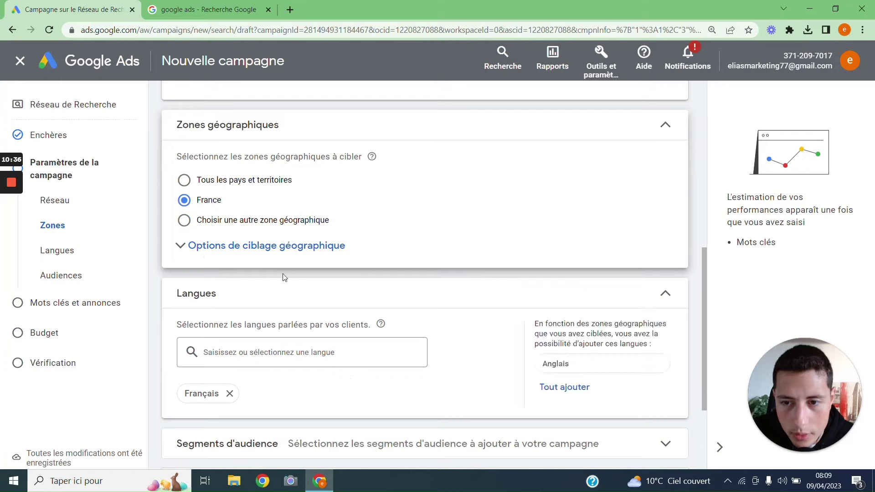
In the geographic targeting options, target by Présence: people located in or regularly visiting the targeted zones
{"action": "left_click", "coordinate": [240, 247]}
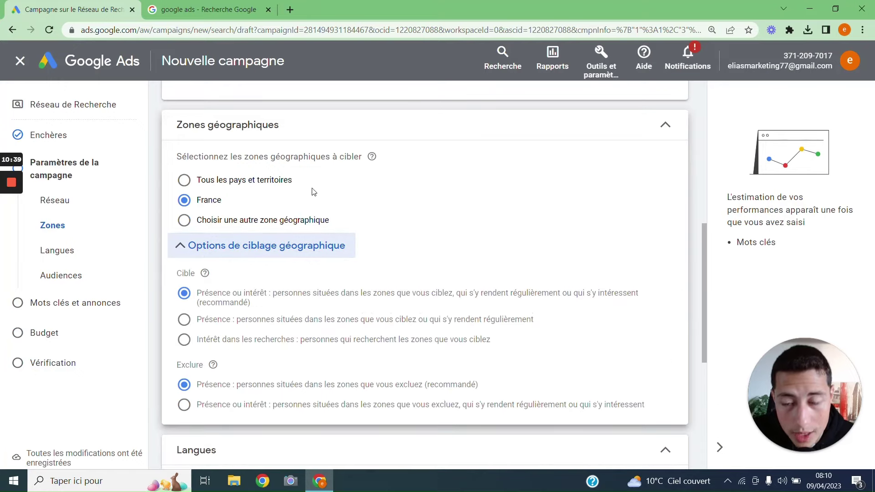
{"action": "scroll", "coordinate": [312, 192], "scroll_direction": "down", "scroll_amount": 1}
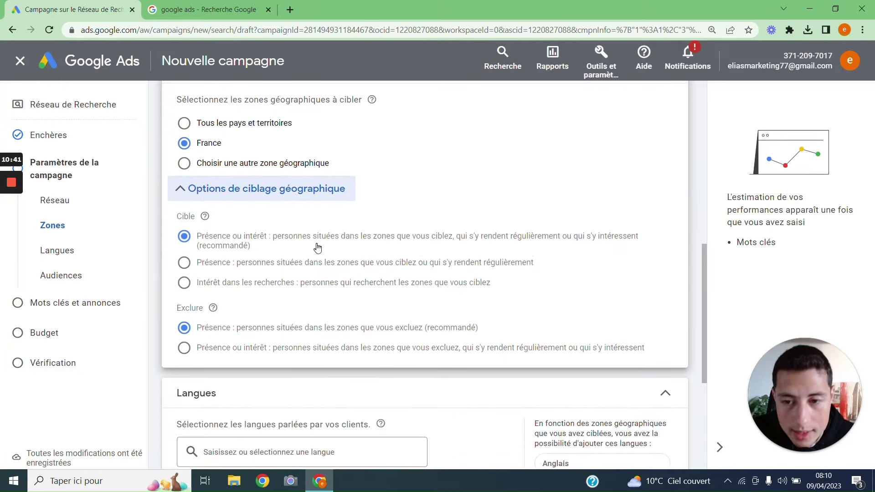
{"action": "left_click", "coordinate": [185, 263]}
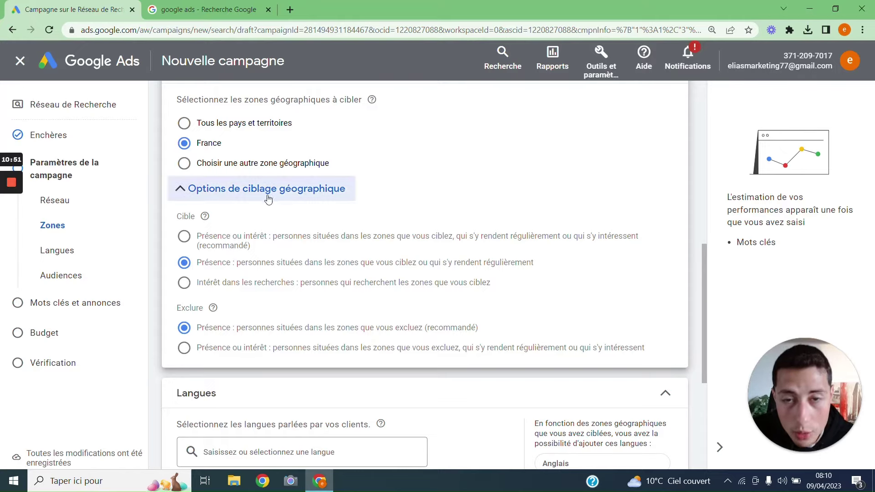
{"action": "left_click", "coordinate": [185, 237]}
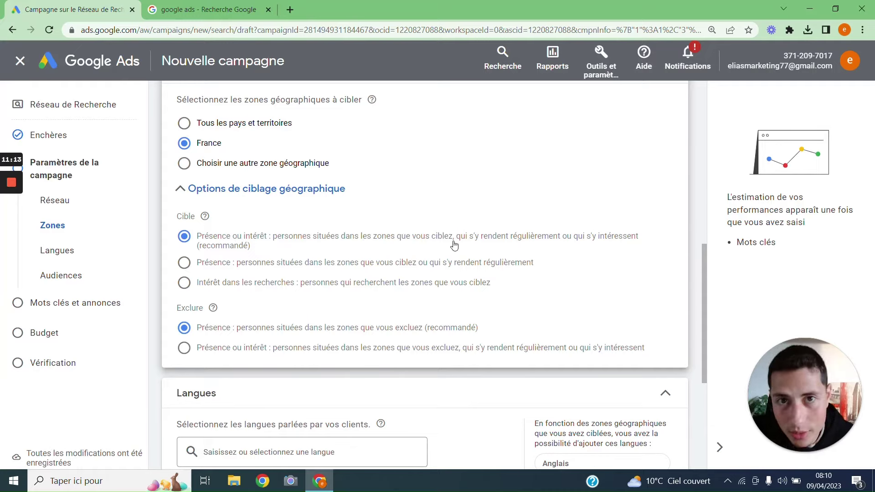
{"action": "left_click", "coordinate": [187, 264]}
Expand the additional campaign settings and open the Calendrier de diffusion ad schedule for editing
{"action": "scroll", "coordinate": [377, 137], "scroll_direction": "down", "scroll_amount": 5}
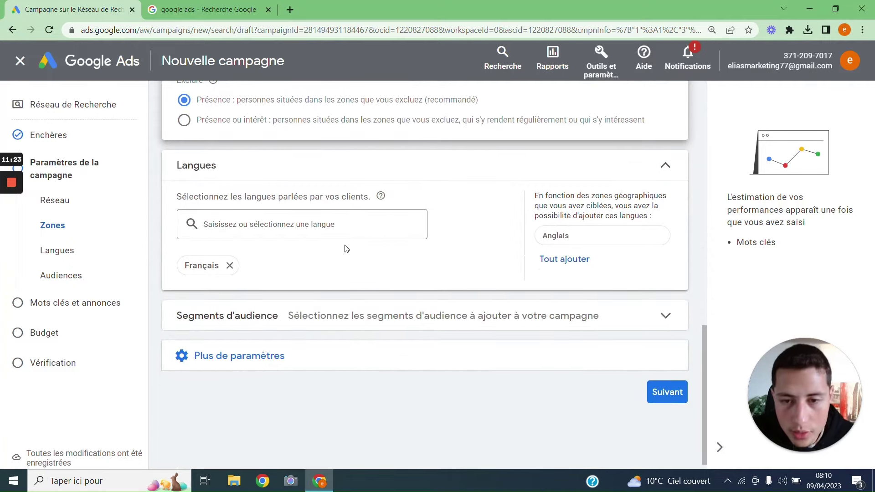
{"action": "left_click", "coordinate": [280, 361]}
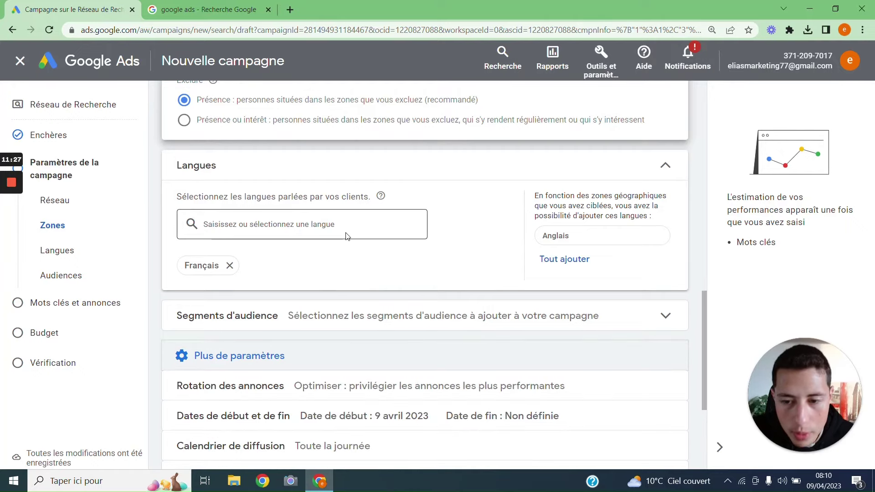
{"action": "scroll", "coordinate": [345, 237], "scroll_direction": "down", "scroll_amount": 3}
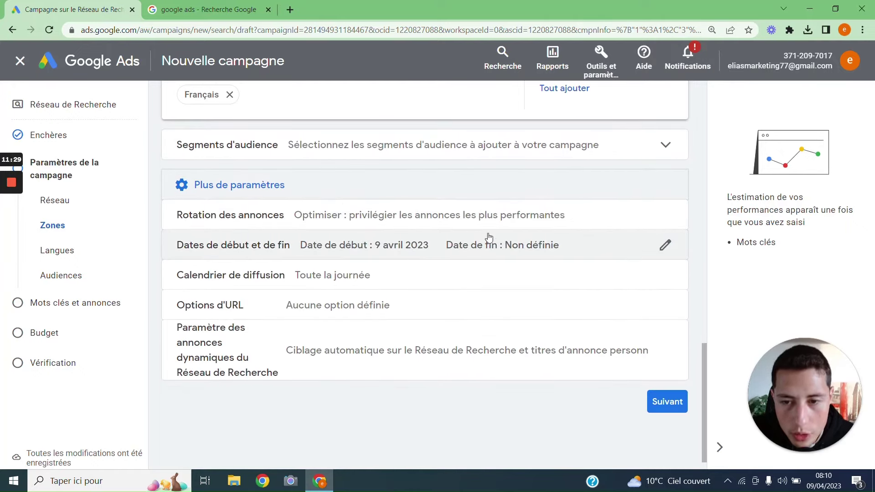
{"action": "scroll", "coordinate": [491, 241], "scroll_direction": "down", "scroll_amount": 1}
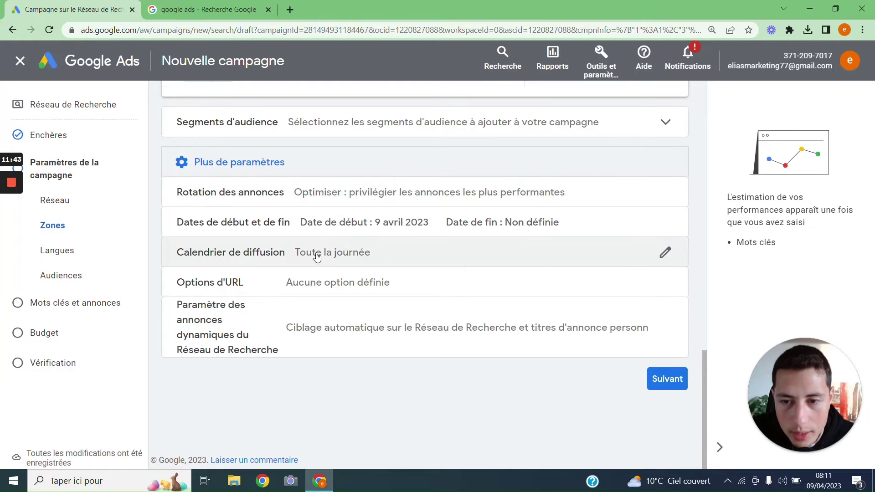
{"action": "left_click", "coordinate": [659, 261]}
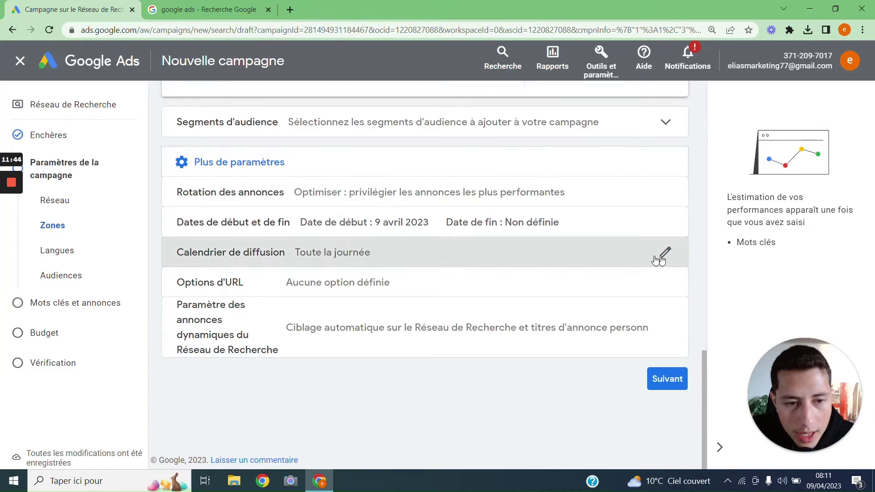
{"action": "left_click", "coordinate": [571, 254]}
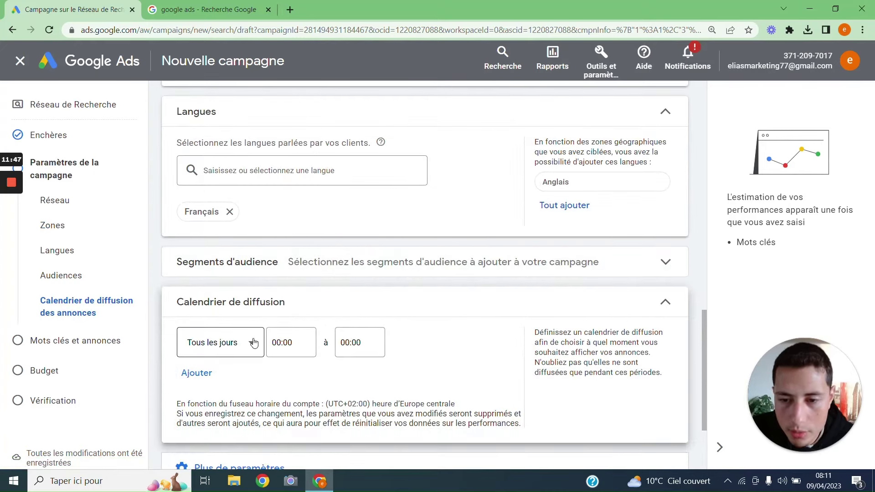
Check the day choices available in the ad schedule, and collapse the Calendrier de diffusion section
{"action": "left_click", "coordinate": [237, 343]}
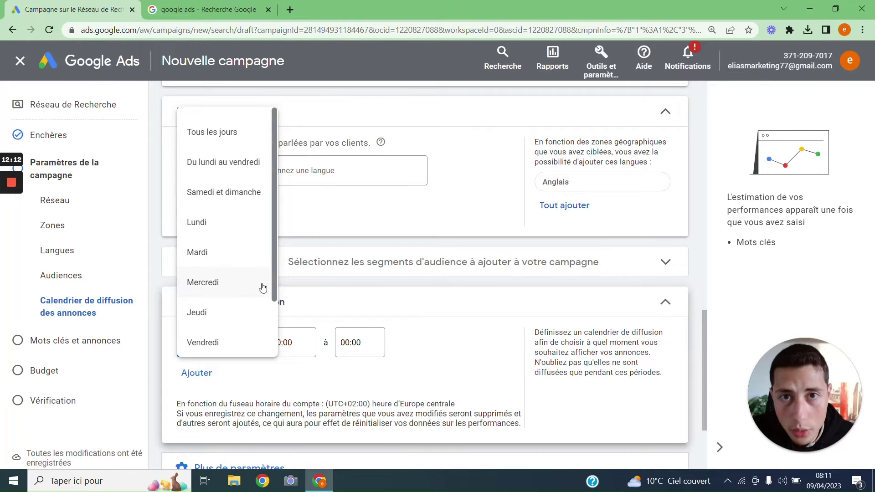
{"action": "scroll", "coordinate": [254, 279], "scroll_direction": "down", "scroll_amount": 2}
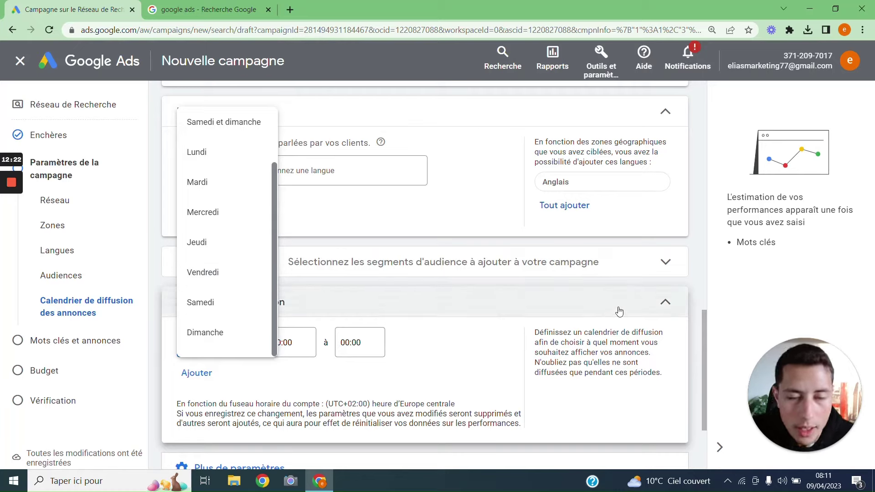
{"action": "left_click", "coordinate": [665, 305]}
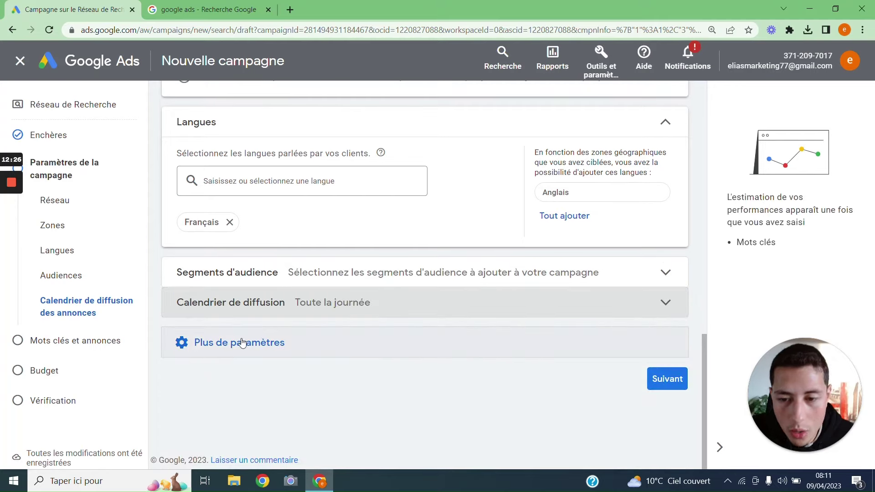
Expand the additional campaign settings and continue to the Mots clés et annonces stage
{"action": "left_click", "coordinate": [210, 345]}
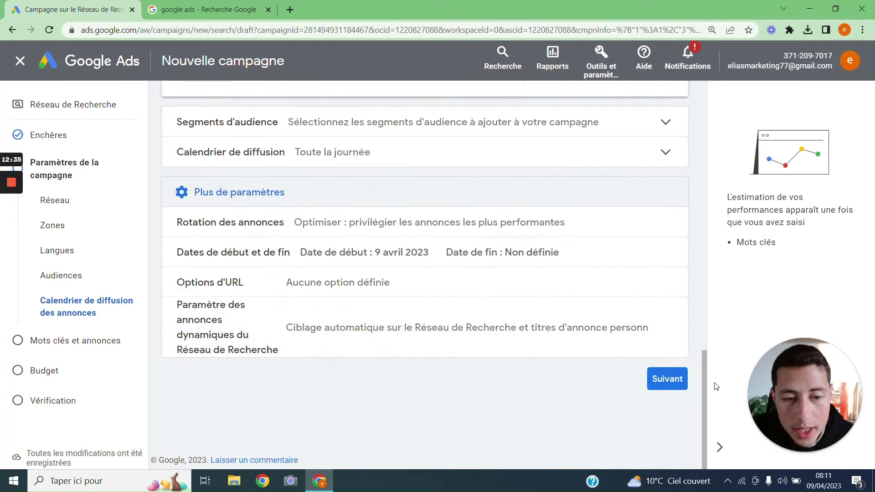
{"action": "left_click", "coordinate": [658, 392]}
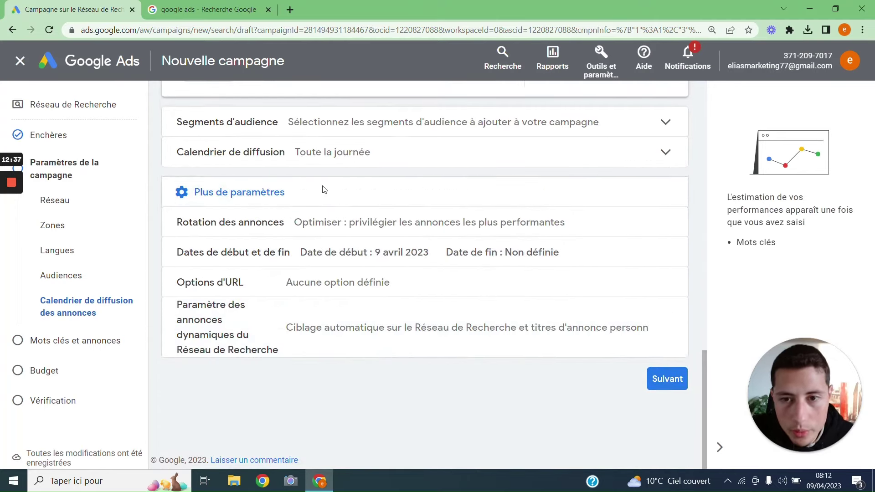
{"action": "scroll", "coordinate": [323, 180], "scroll_direction": "down", "scroll_amount": 2}
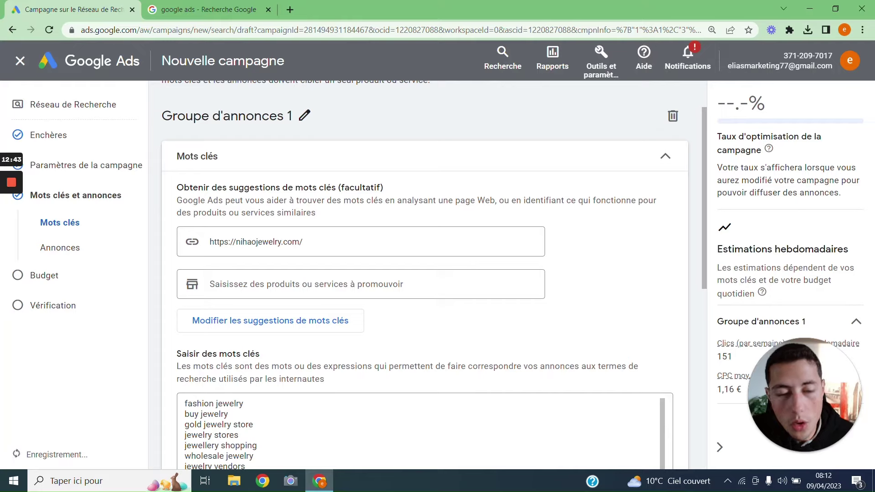
Replace the first two keywords, fashion jewelry and buy jewelry, with the French keyword bijoux
{"action": "left_click", "coordinate": [244, 404]}
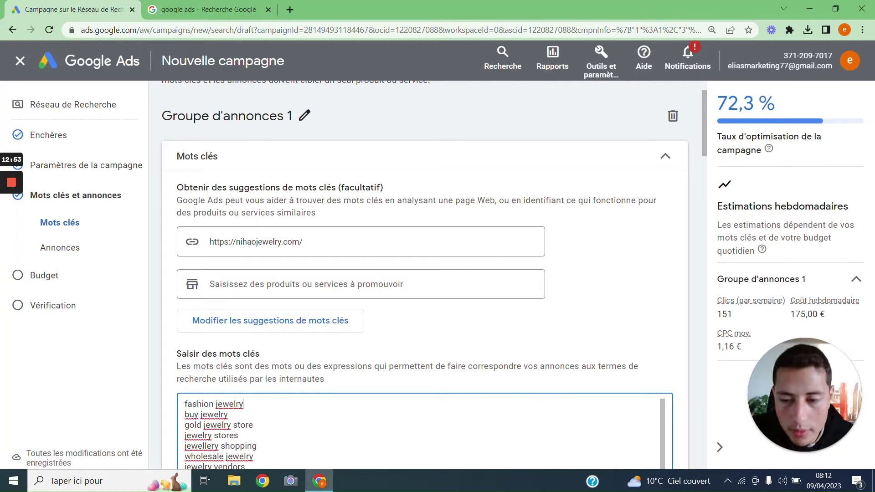
{"action": "left_click_drag", "start_coordinate": [186, 404], "coordinate": [245, 404]}
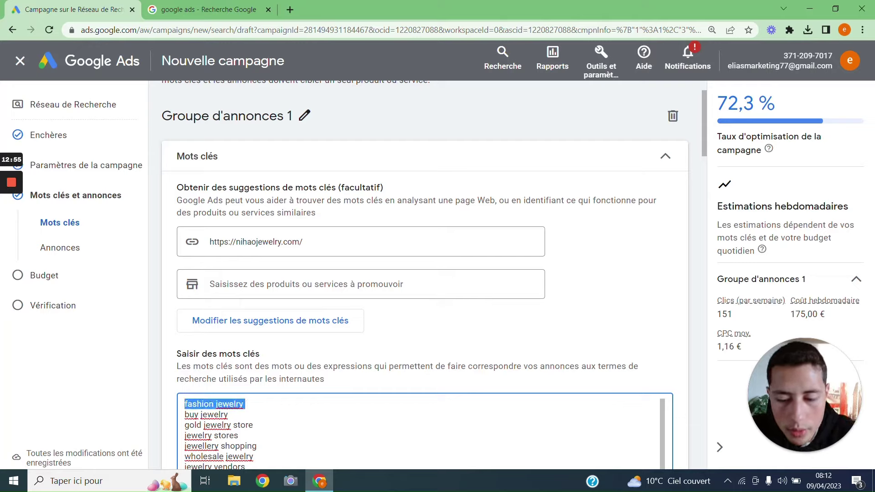
{"action": "key", "text": "Delete"}
{"action": "key", "text": "Delete"}
{"action": "type", "text": "bijoux"}
{"action": "key", "text": "Delete"}
{"action": "key", "text": "Delete"}
{"action": "key", "text": "Delete"}
{"action": "key", "text": "Delete"}
{"action": "key", "text": "Delete"}
{"action": "key", "text": "Delete"}
{"action": "key", "text": "Delete"}
{"action": "key", "text": "Delete"}
{"action": "key", "text": "Delete"}
{"action": "key", "text": "Delete"}
{"action": "key", "text": "Delete"}
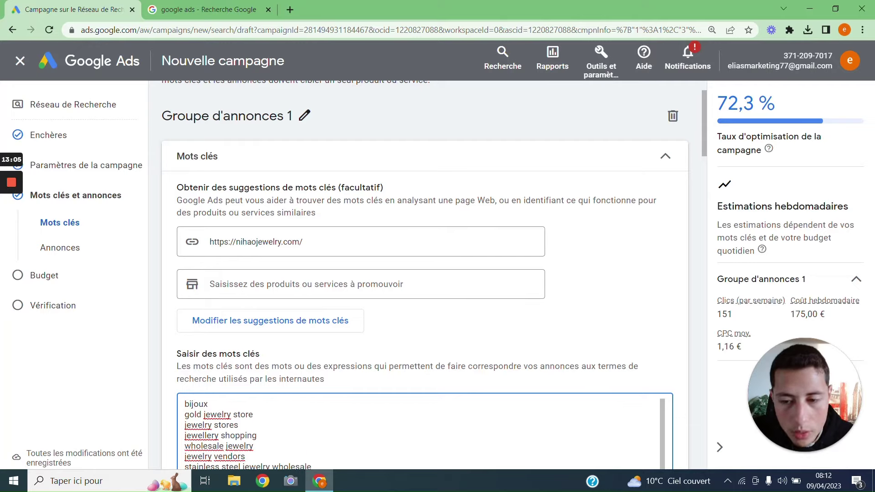
Examine the ad group's keyword list from bijoux down to the last suggested English keyword
{"action": "key", "text": "Home"}
{"action": "key", "text": "shift+Right"}
{"action": "key", "text": "shift+Right"}
{"action": "key", "text": "shift+Right"}
{"action": "key", "text": "shift+Right"}
{"action": "key", "text": "shift+Right"}
{"action": "key", "text": "shift+Right"}
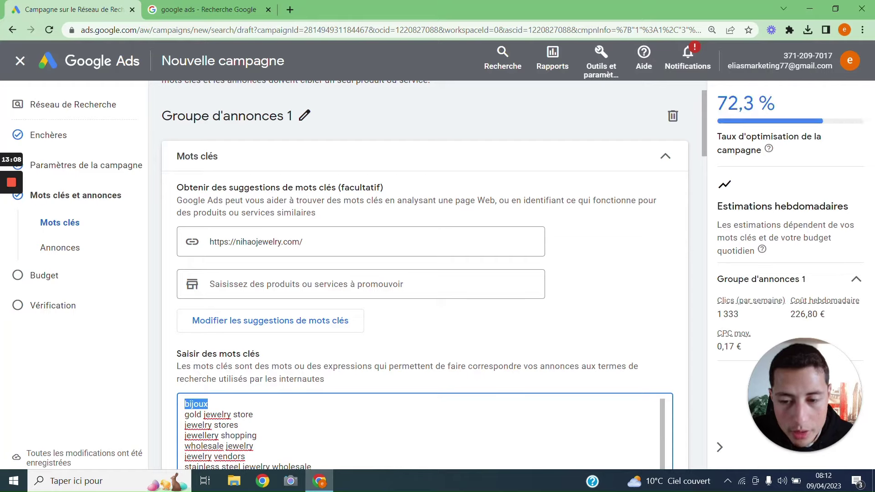
{"action": "key", "text": "Right"}
{"action": "scroll", "coordinate": [280, 332], "scroll_direction": "down", "scroll_amount": 3}
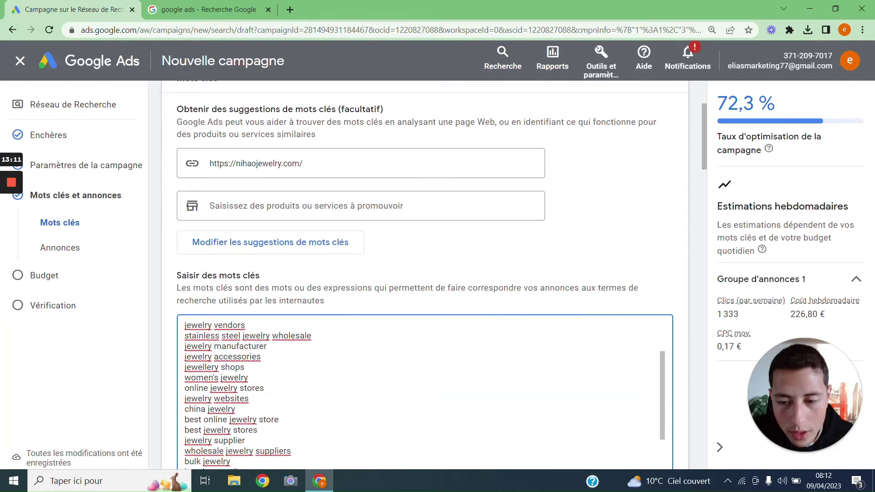
{"action": "scroll", "coordinate": [343, 373], "scroll_direction": "down", "scroll_amount": 5}
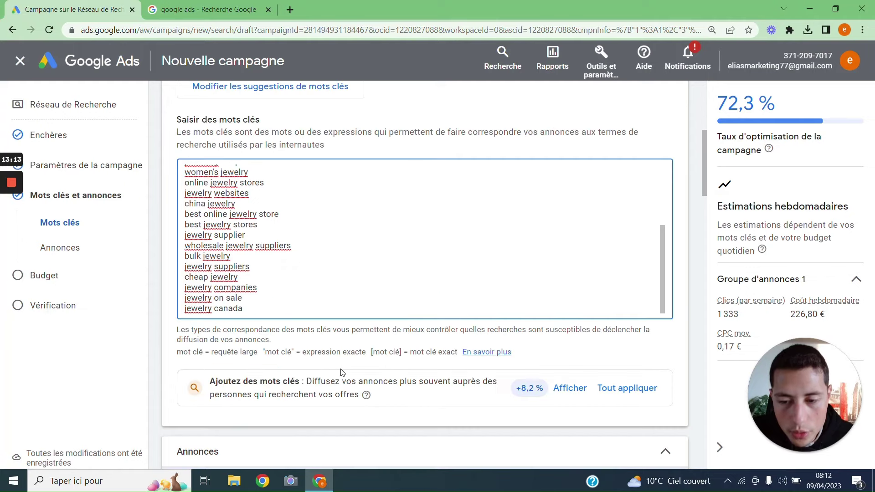
{"action": "scroll", "coordinate": [425, 273], "scroll_direction": "up", "scroll_amount": 2}
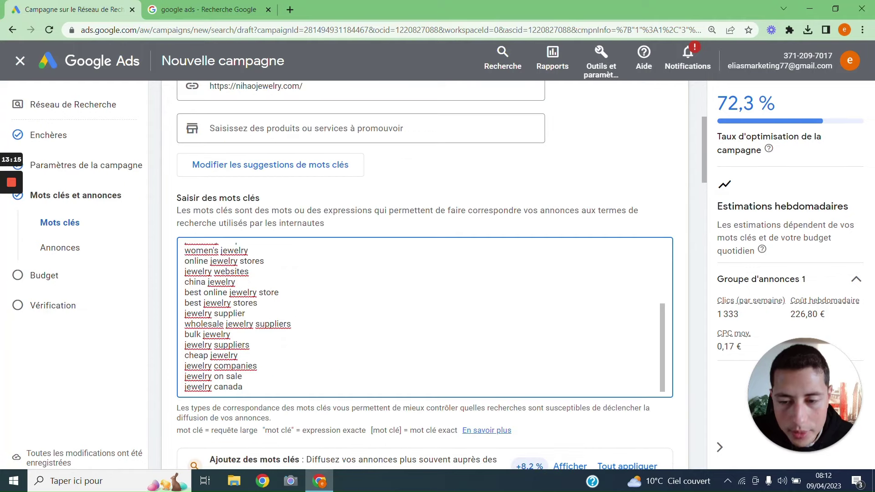
{"action": "left_click_drag", "start_coordinate": [243, 386], "coordinate": [157, 231]}
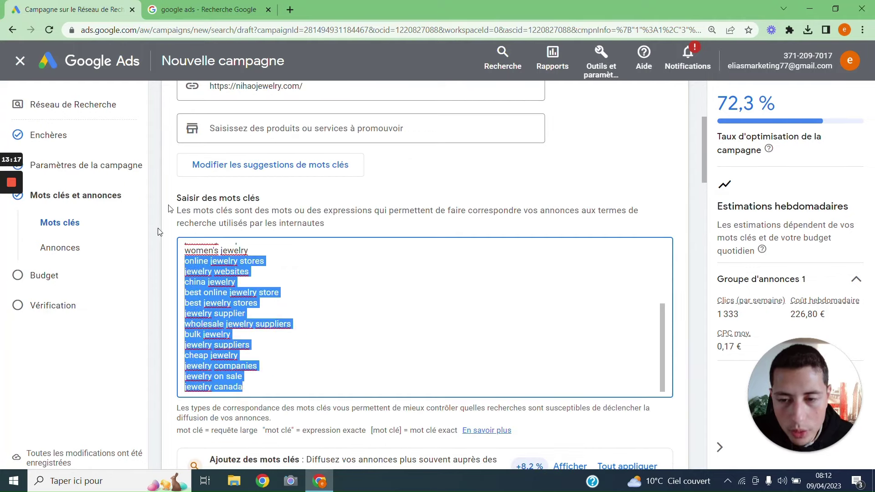
{"action": "left_click", "coordinate": [273, 319]}
{"action": "scroll", "coordinate": [274, 314], "scroll_direction": "up", "scroll_amount": 4}
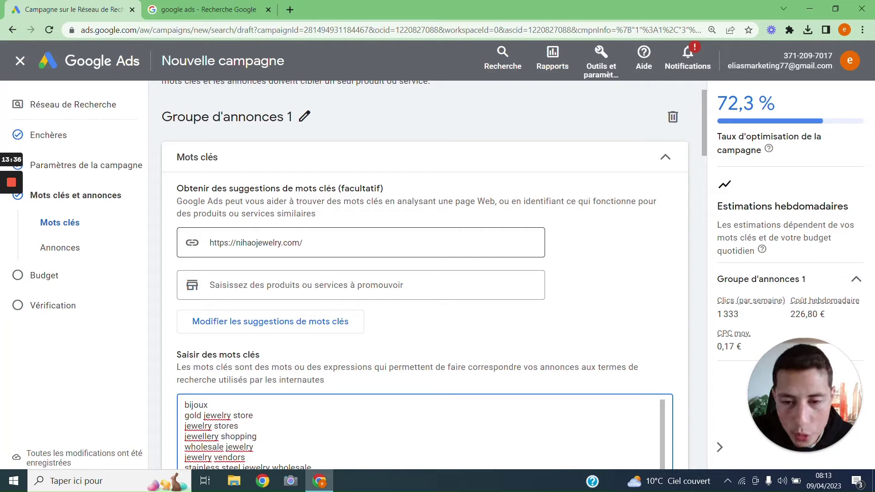
Clear the suggestion URL and the existing keywords, and get keyword suggestions for the product bijoux
{"action": "left_click", "coordinate": [211, 285]}
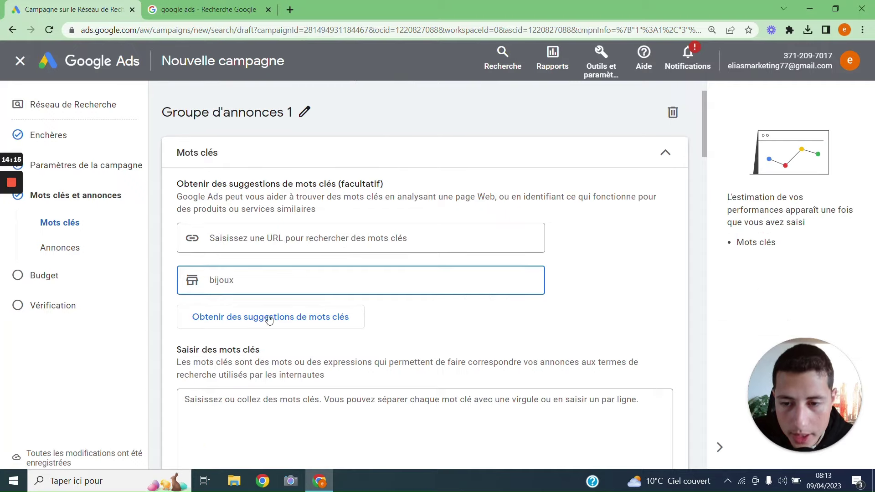
{"action": "left_click", "coordinate": [267, 325]}
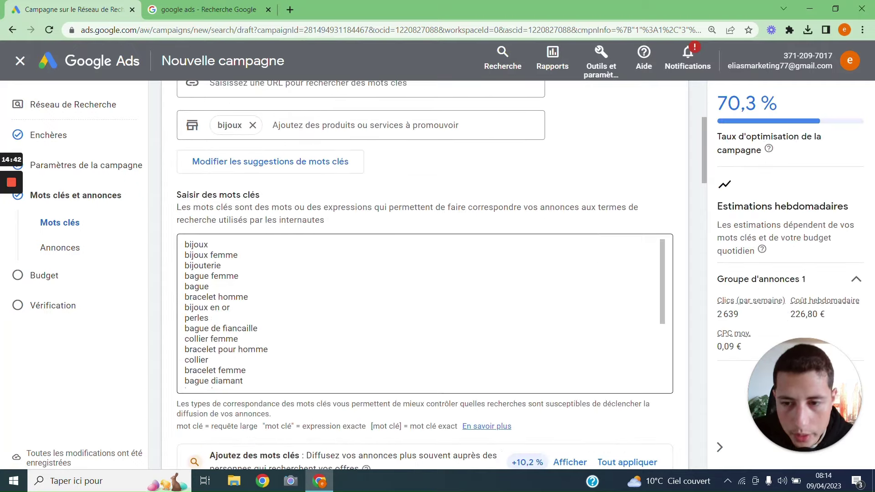
{"action": "scroll", "coordinate": [423, 314], "scroll_direction": "down", "scroll_amount": 5}
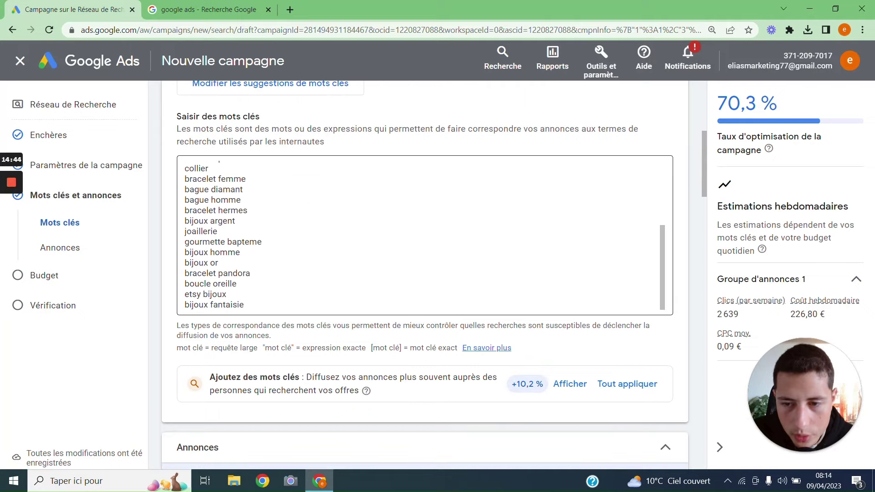
{"action": "scroll", "coordinate": [183, 259], "scroll_direction": "up", "scroll_amount": 10}
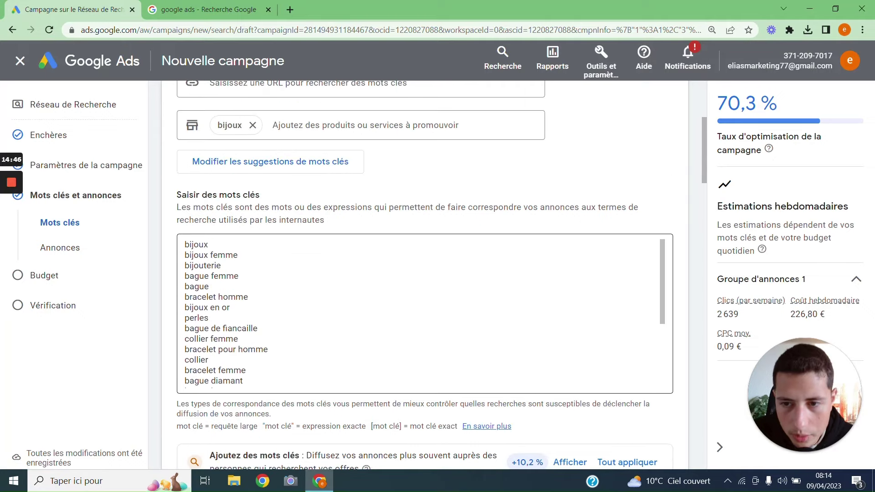
Remove every suggested keyword after bijoux and add the keyword bijoux paris, leaving a blank line between them
{"action": "left_click_drag", "start_coordinate": [185, 255], "coordinate": [255, 399]}
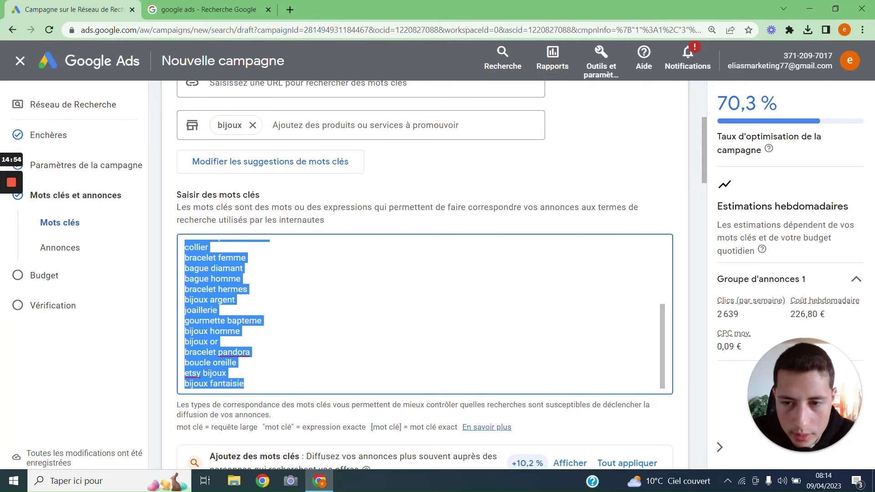
{"action": "key", "text": "BackSpace"}
{"action": "key", "text": "Return"}
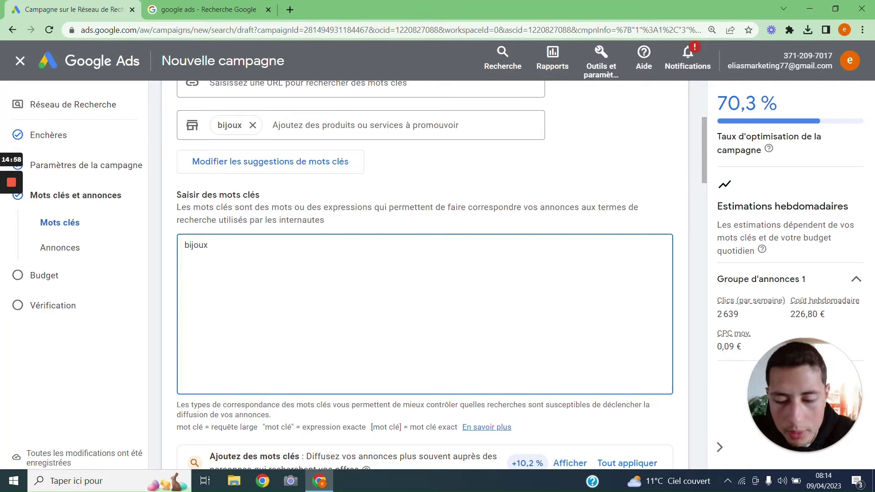
{"action": "type", "text": "bijoux"}
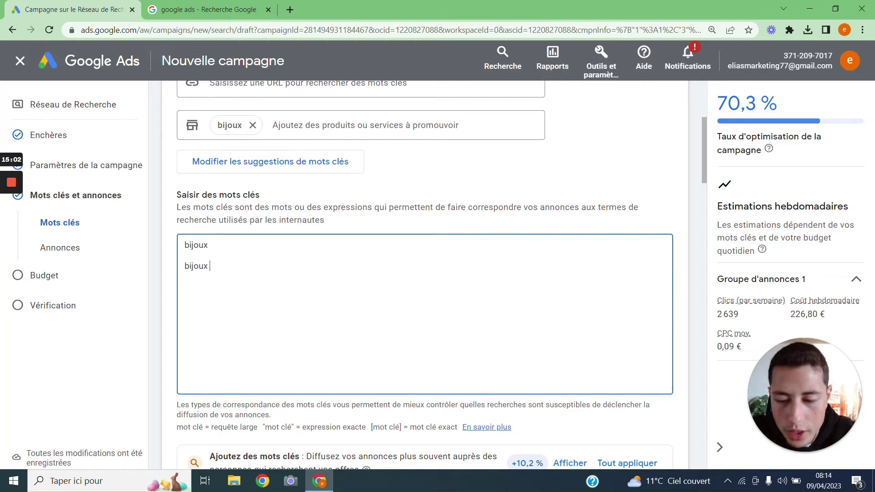
{"action": "type", "text": " paris"}
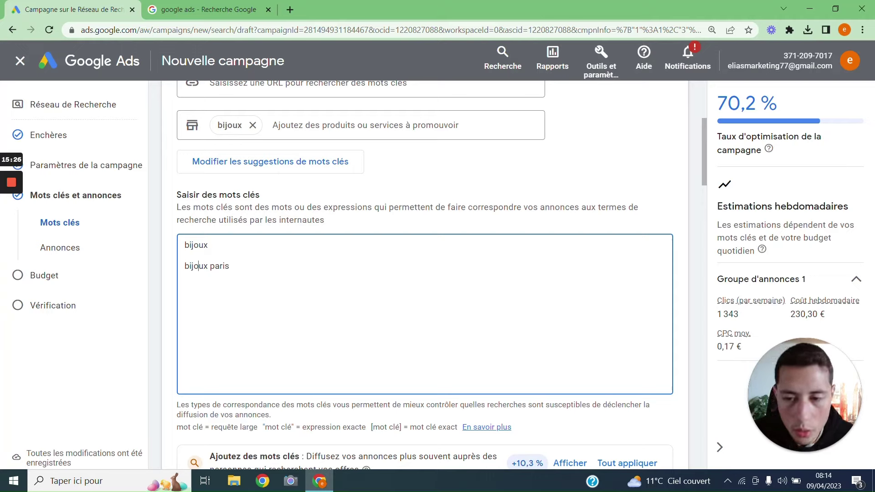
Enclose the keyword bijoux paris in double quotation marks to make it an expression exacte match
{"action": "key", "text": "shift+Right"}
{"action": "key", "text": "shift+Right"}
{"action": "key", "text": "shift+Right"}
{"action": "key", "text": "shift+Right"}
{"action": "key", "text": "shift+Right"}
{"action": "key", "text": "shift+Right"}
{"action": "key", "text": "shift+Right"}
{"action": "key", "text": "shift+Right"}
{"action": "key", "text": "shift+Right"}
{"action": "key", "text": "shift+Right"}
{"action": "key", "text": "shift+Right"}
{"action": "key", "text": "shift+Right"}
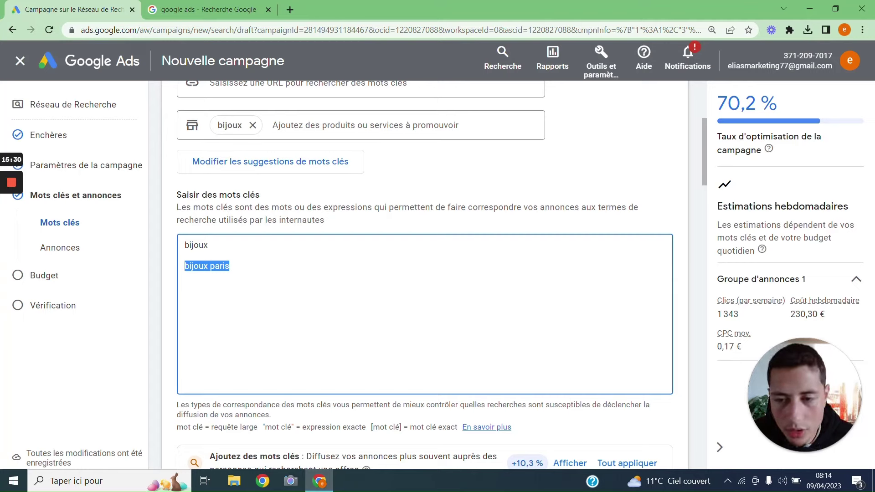
{"action": "left_click", "coordinate": [220, 266]}
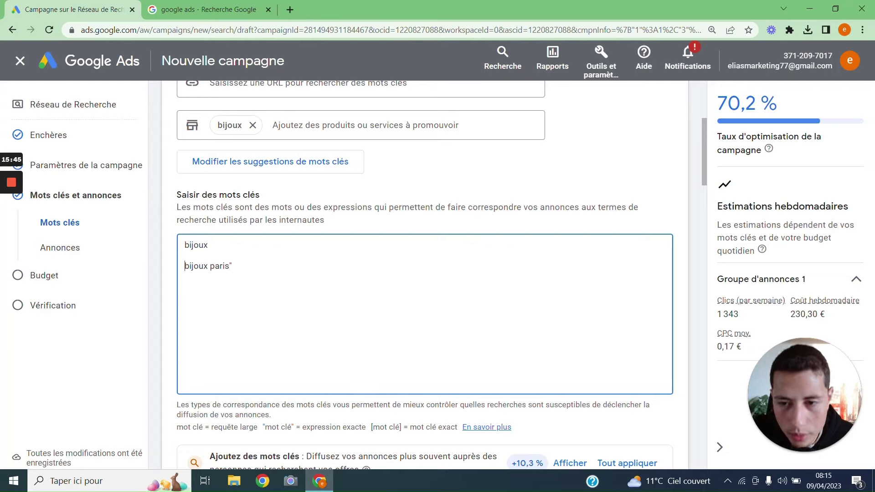
{"action": "key", "text": "Home"}
{"action": "type", "text": "\""}
{"action": "key", "text": "shift+Right"}
{"action": "key", "text": "shift+Right"}
{"action": "key", "text": "shift+Right"}
{"action": "key", "text": "shift+Right"}
{"action": "key", "text": "shift+Right"}
{"action": "key", "text": "shift+Right"}
{"action": "key", "text": "shift+Right"}
{"action": "key", "text": "shift+Right"}
{"action": "key", "text": "shift+Right"}
{"action": "key", "text": "shift+Right"}
{"action": "key", "text": "shift+Right"}
{"action": "key", "text": "shift+Right"}
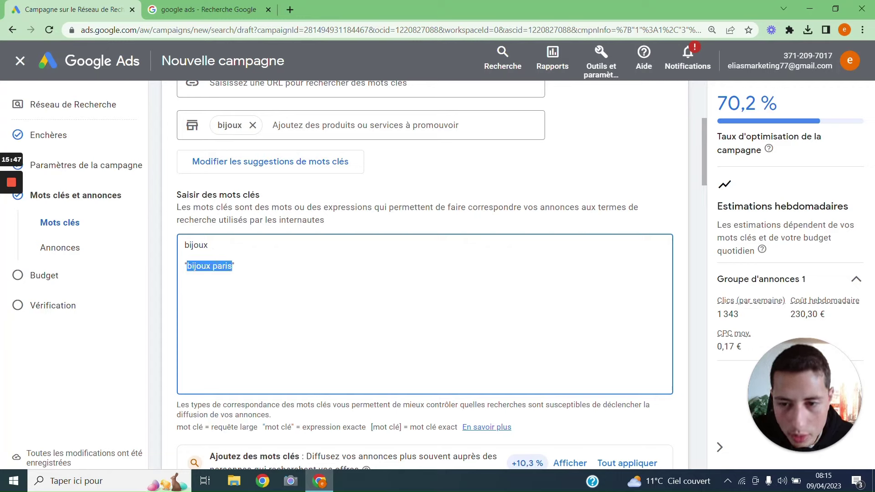
{"action": "right_click", "coordinate": [231, 270]}
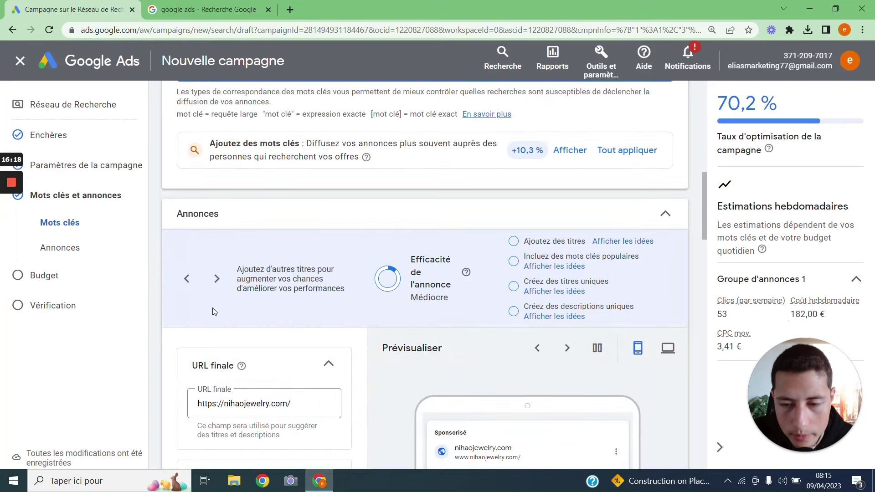
Examine the ad's final URL, display path fields, title entries and mobile preview in the Annonces section
{"action": "scroll", "coordinate": [216, 315], "scroll_direction": "down", "scroll_amount": 2}
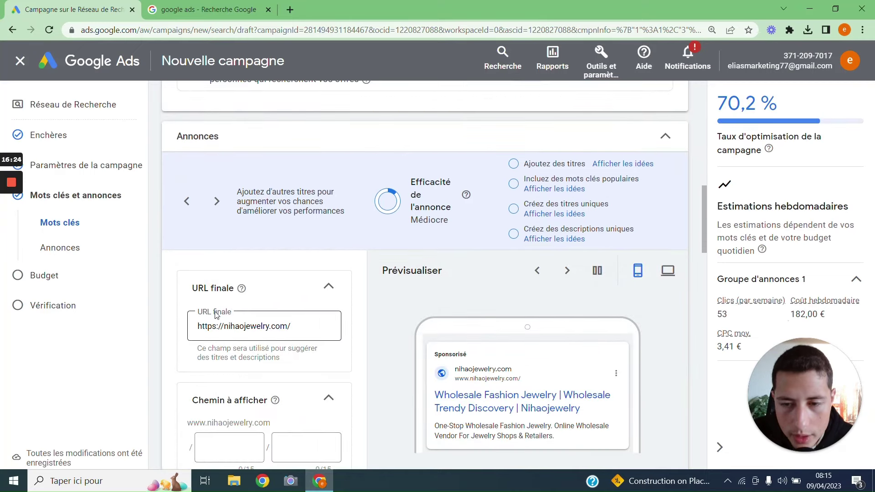
{"action": "scroll", "coordinate": [216, 315], "scroll_direction": "down", "scroll_amount": 3}
{"action": "scroll", "coordinate": [360, 352], "scroll_direction": "up", "scroll_amount": 1}
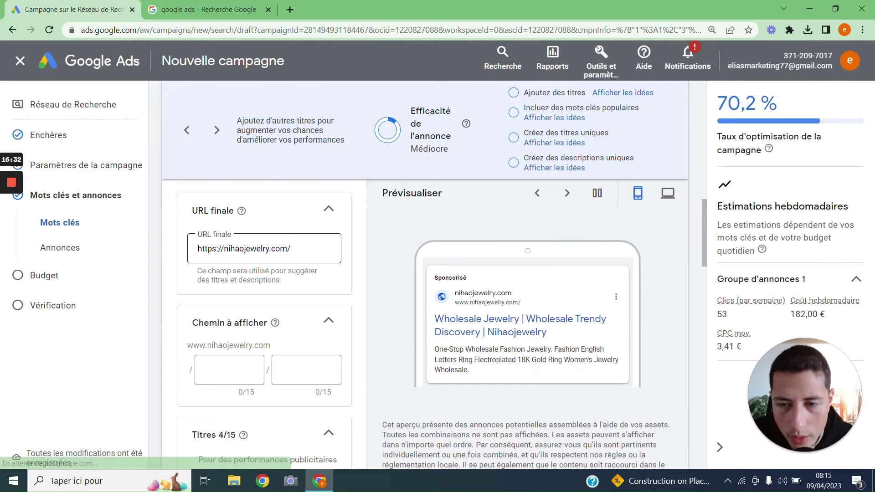
{"action": "left_click", "coordinate": [289, 248]}
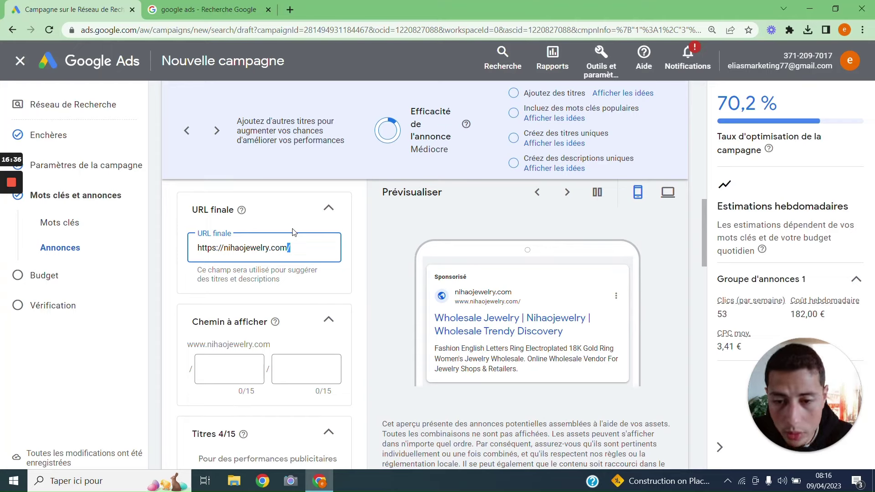
{"action": "left_click", "coordinate": [241, 367]}
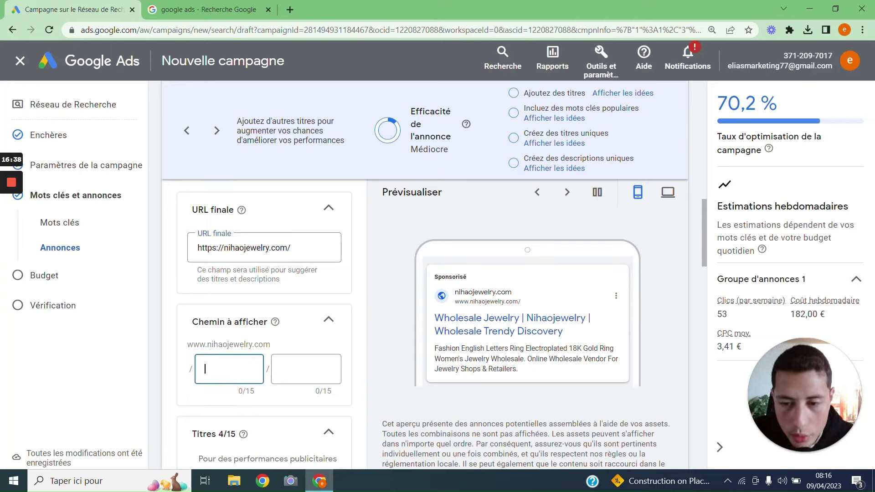
{"action": "scroll", "coordinate": [303, 378], "scroll_direction": "down", "scroll_amount": 5}
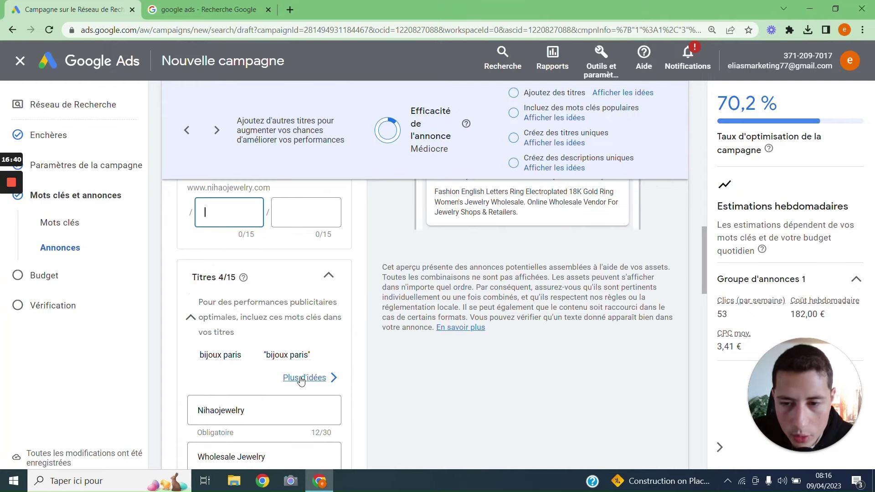
{"action": "scroll", "coordinate": [303, 381], "scroll_direction": "down", "scroll_amount": 2}
{"action": "scroll", "coordinate": [299, 377], "scroll_direction": "down", "scroll_amount": 2}
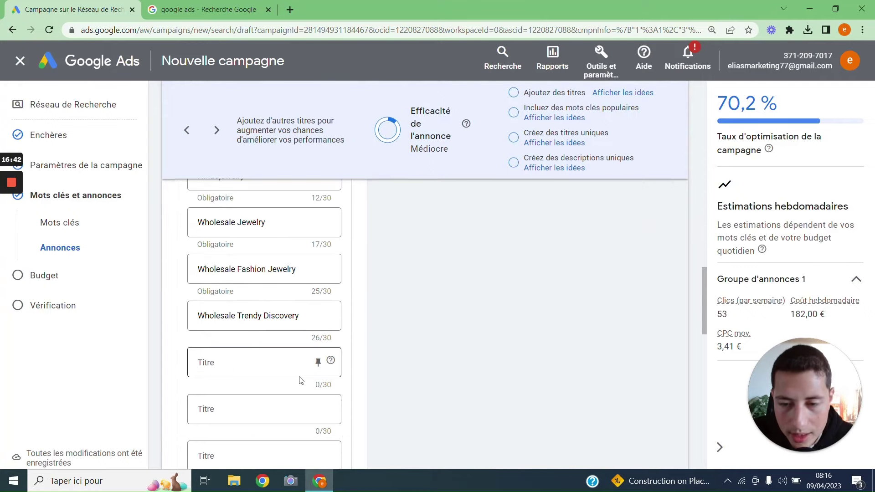
{"action": "scroll", "coordinate": [301, 380], "scroll_direction": "up", "scroll_amount": 2}
{"action": "scroll", "coordinate": [348, 378], "scroll_direction": "up", "scroll_amount": 4}
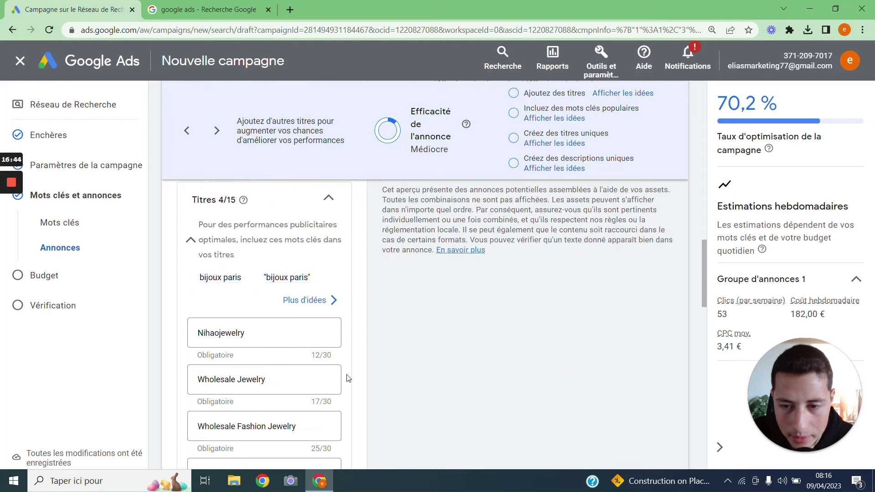
{"action": "scroll", "coordinate": [360, 372], "scroll_direction": "up", "scroll_amount": 3}
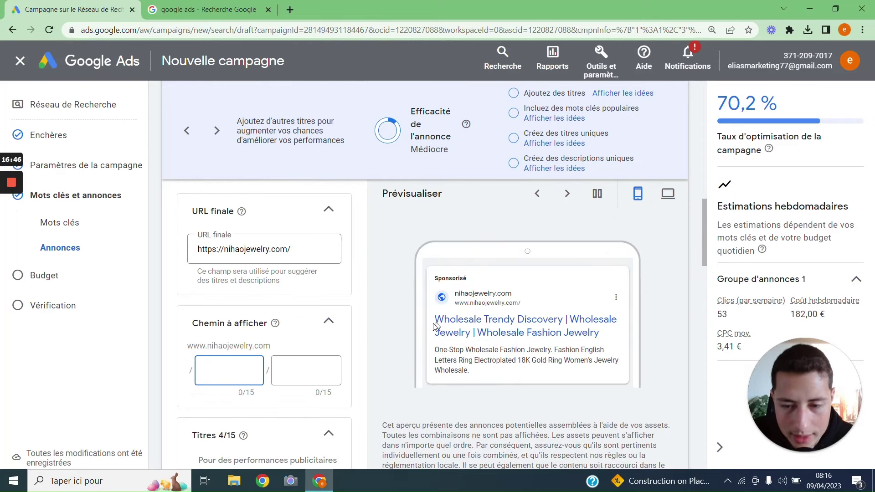
Replace the ad's first title, Nihaojewelry, with bijoux Paris
{"action": "scroll", "coordinate": [424, 330], "scroll_direction": "down", "scroll_amount": 3}
{"action": "scroll", "coordinate": [412, 337], "scroll_direction": "down", "scroll_amount": 4}
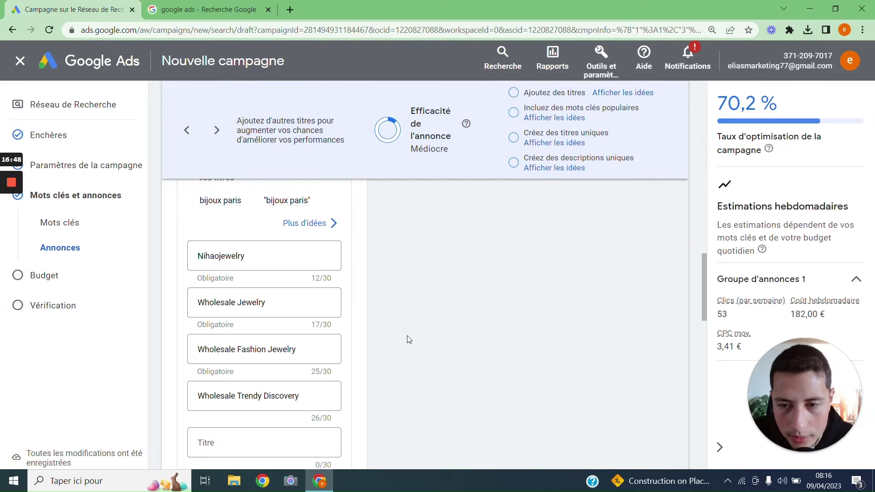
{"action": "left_click", "coordinate": [237, 256]}
{"action": "double_click", "coordinate": [221, 255]}
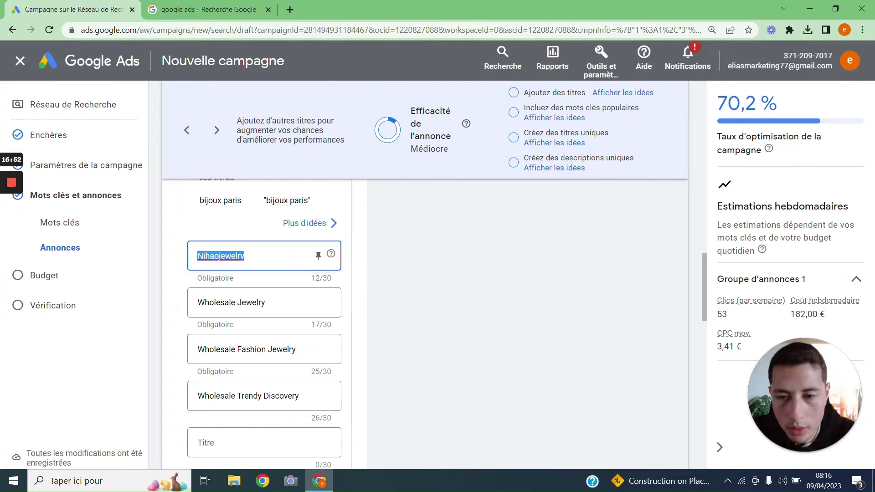
{"action": "key", "text": "BackSpace"}
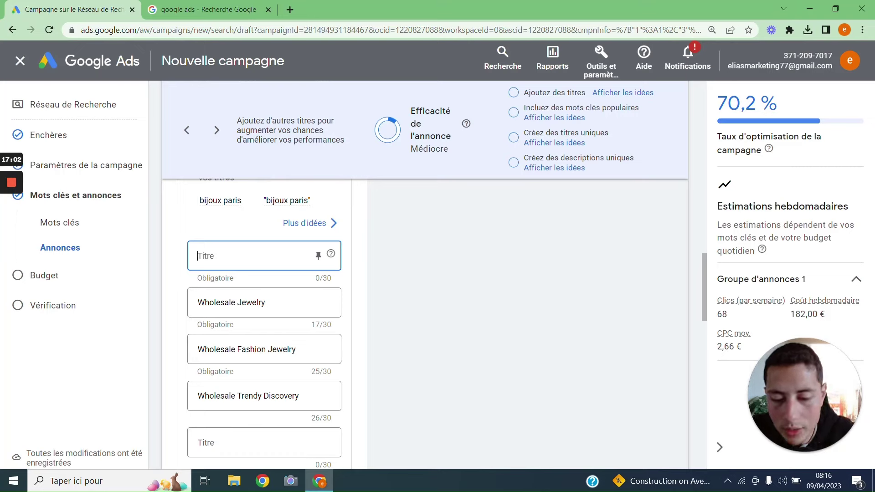
{"action": "type", "text": "bij"}
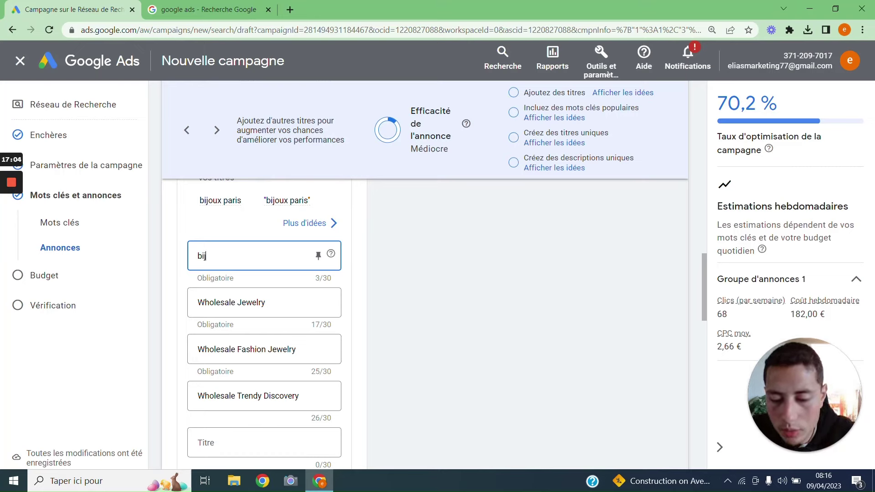
{"action": "type", "text": "oux Pa"}
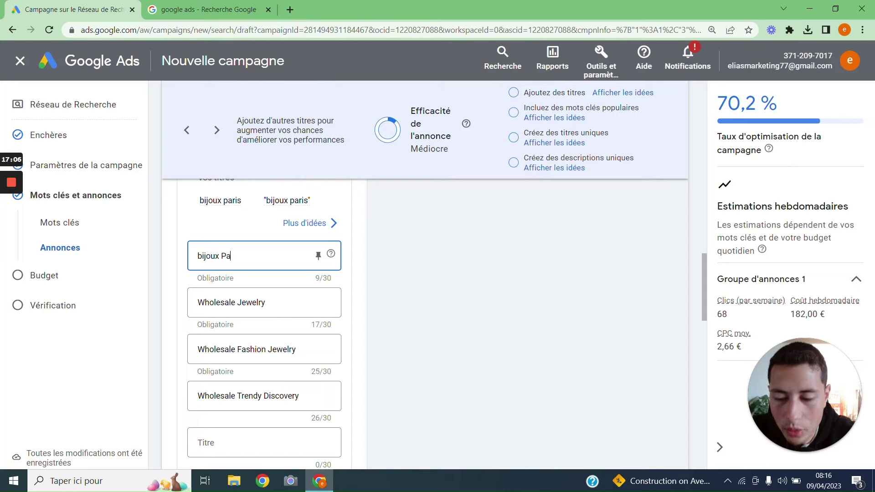
{"action": "type", "text": "ris"}
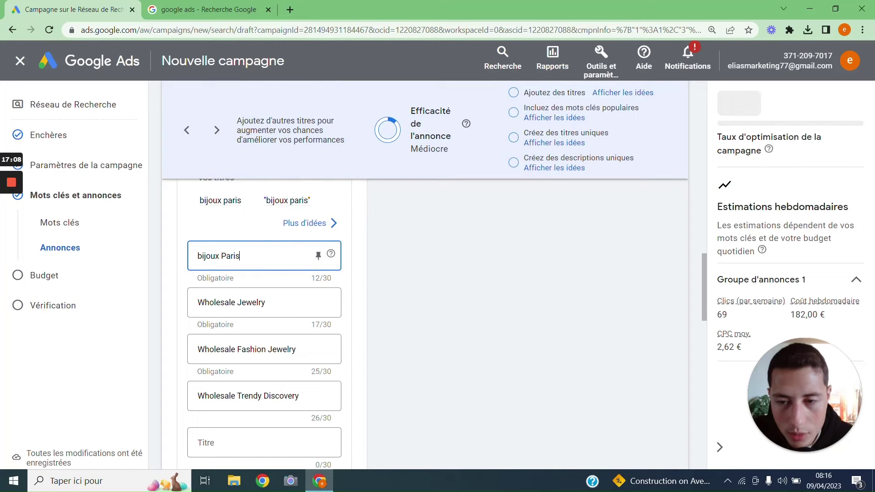
Set the first three titles to Meilleure Bijouterie, Promo bijoux and bijoux pour femmes, leaving the fourth title empty
{"action": "key", "text": "ctrl+shift+Left"}
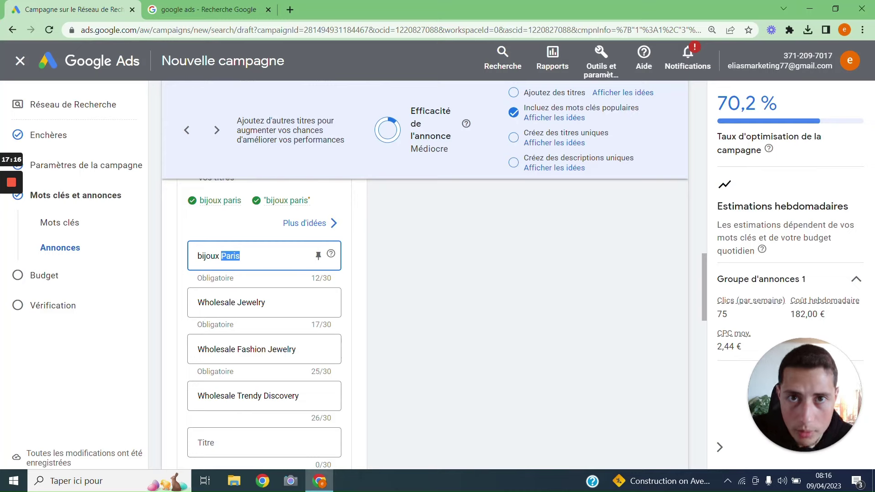
{"action": "key", "text": "ctrl+shift+Left"}
{"action": "type", "text": "Meille"}
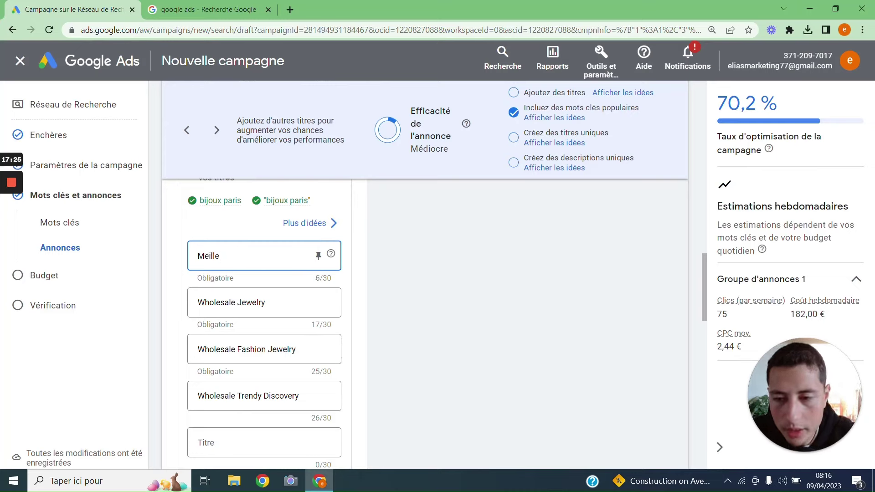
{"action": "type", "text": "ure"}
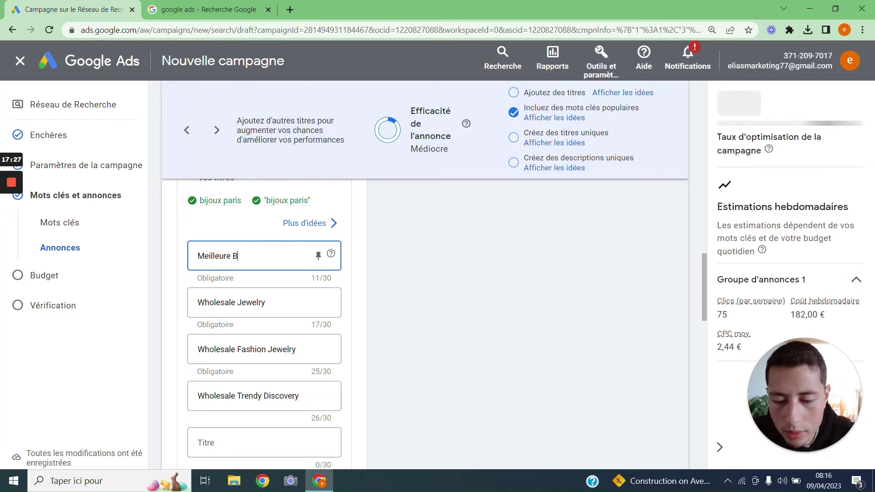
{"action": "type", "text": " B"}
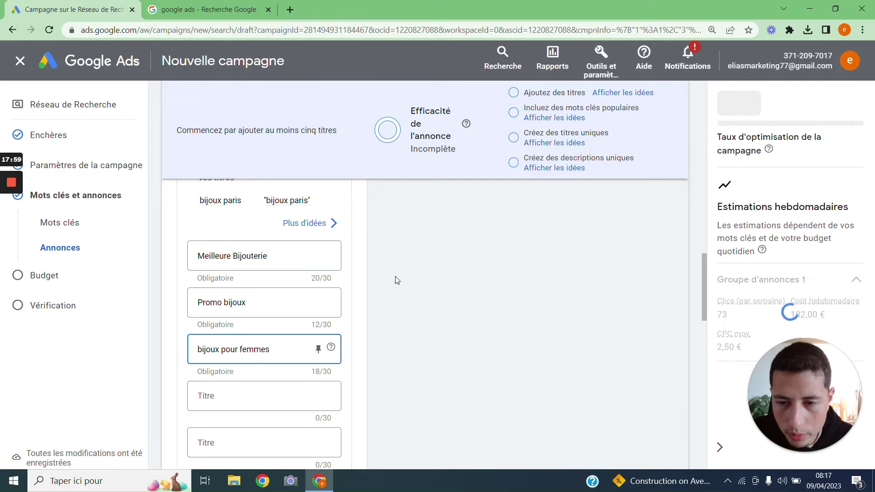
Examine the title fields and how the new titles are combined in the ad's mobile preview
{"action": "scroll", "coordinate": [395, 280], "scroll_direction": "down", "scroll_amount": 3}
{"action": "scroll", "coordinate": [395, 328], "scroll_direction": "up", "scroll_amount": 3}
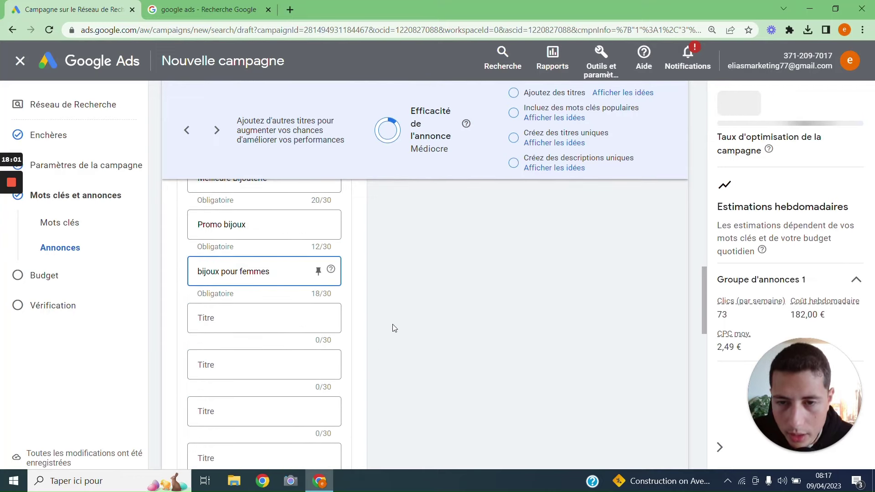
{"action": "scroll", "coordinate": [317, 324], "scroll_direction": "down", "scroll_amount": 5}
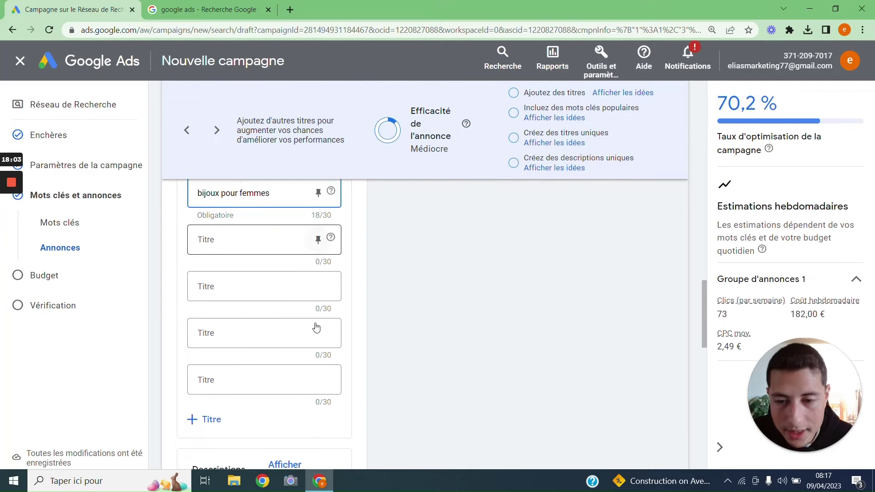
{"action": "scroll", "coordinate": [433, 326], "scroll_direction": "up", "scroll_amount": 3}
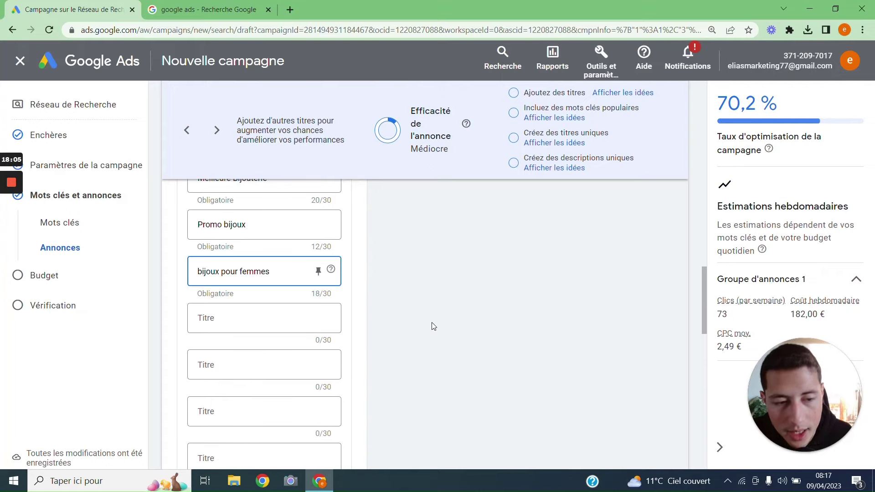
{"action": "scroll", "coordinate": [433, 324], "scroll_direction": "up", "scroll_amount": 5}
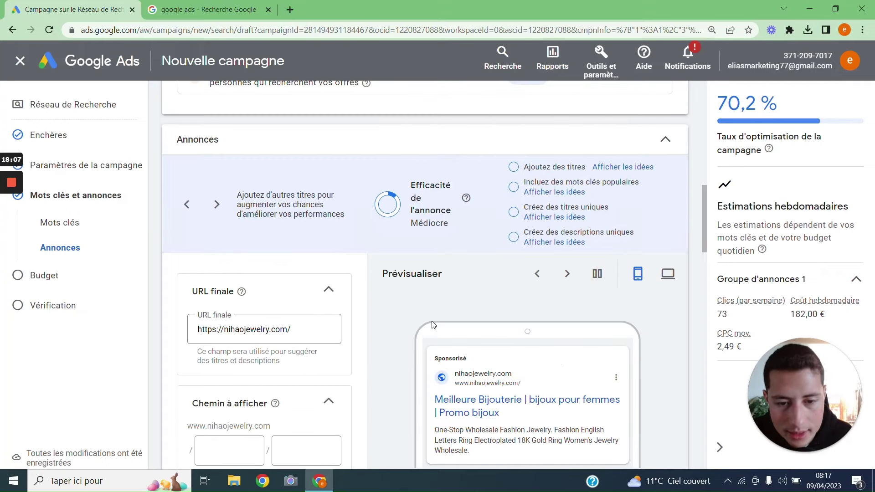
{"action": "scroll", "coordinate": [513, 361], "scroll_direction": "down", "scroll_amount": 2}
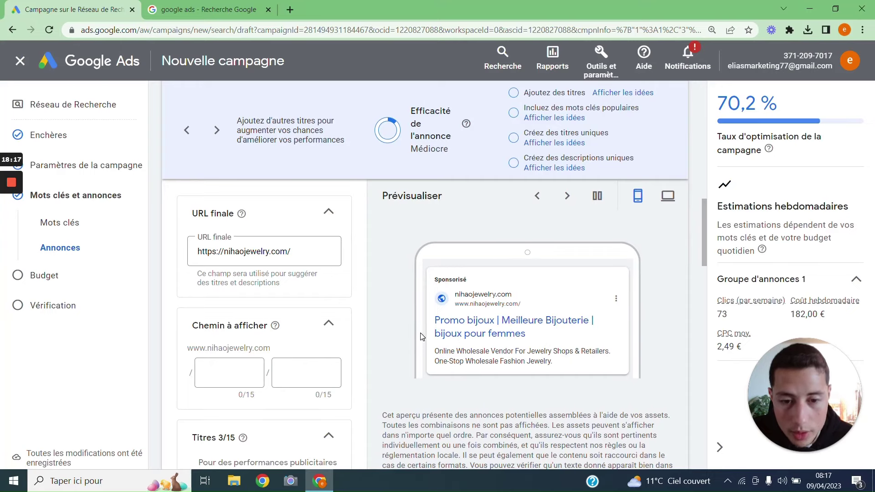
{"action": "scroll", "coordinate": [412, 341], "scroll_direction": "down", "scroll_amount": 5}
{"action": "scroll", "coordinate": [502, 344], "scroll_direction": "down", "scroll_amount": 3}
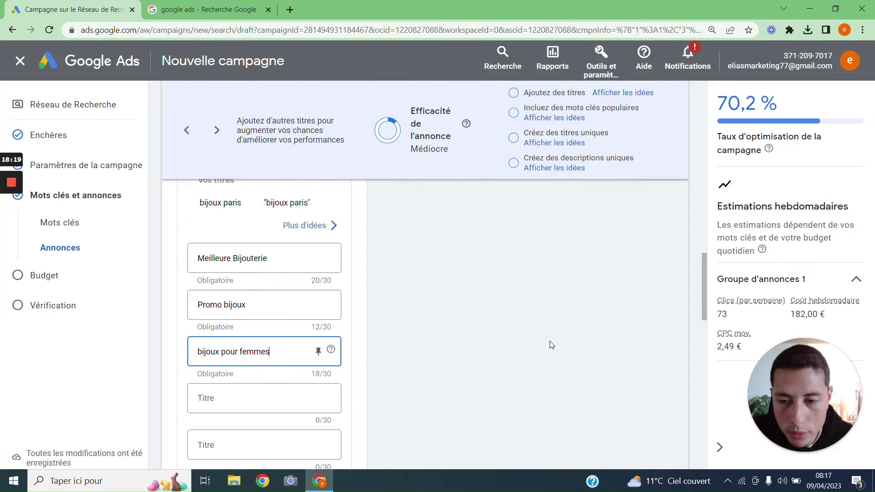
Pin the title Meilleure Bijouterie so that it shows only in position 1, and check the ad preview
{"action": "scroll", "coordinate": [444, 294], "scroll_direction": "up", "scroll_amount": 1}
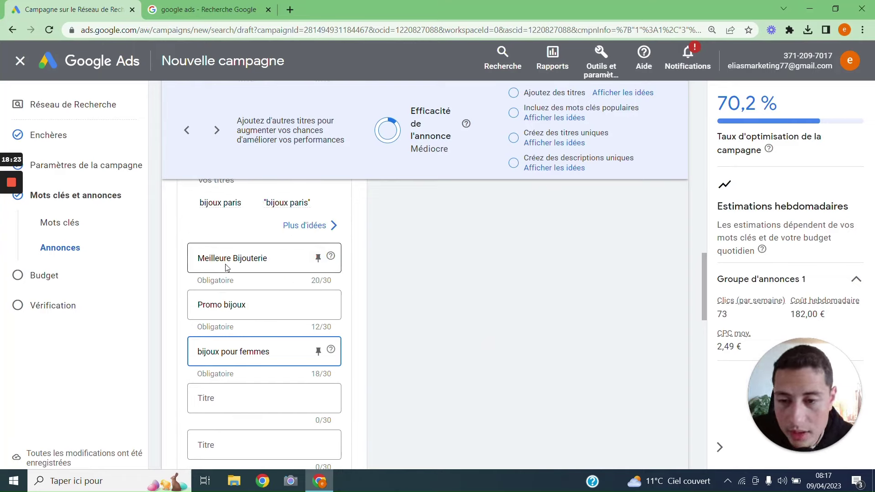
{"action": "left_click", "coordinate": [318, 259]}
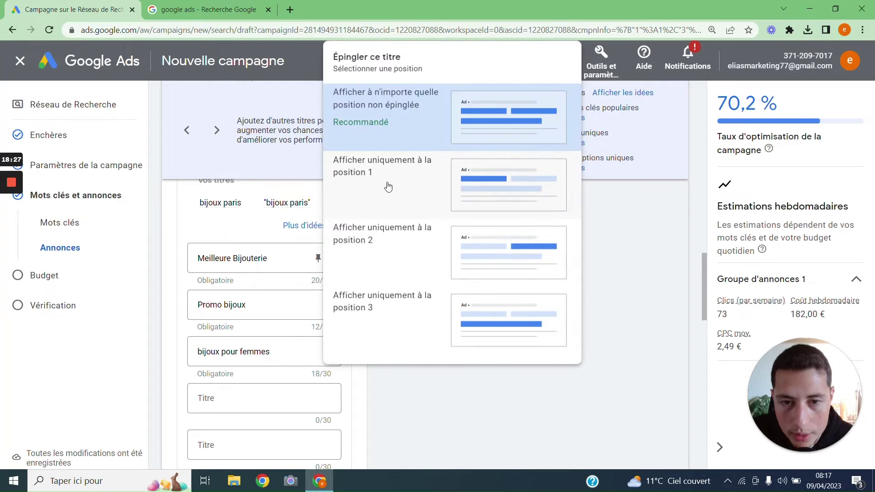
{"action": "left_click", "coordinate": [388, 187]}
{"action": "scroll", "coordinate": [519, 276], "scroll_direction": "up", "scroll_amount": 5}
{"action": "scroll", "coordinate": [518, 276], "scroll_direction": "down", "scroll_amount": 3}
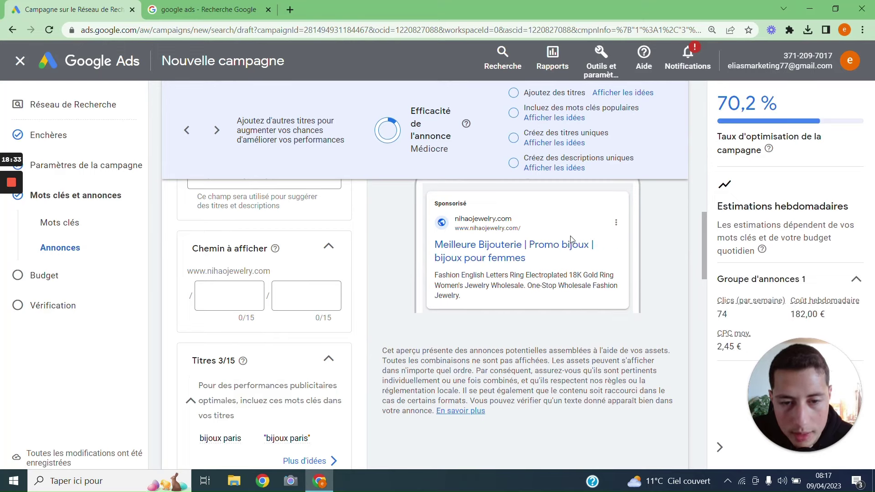
Examine the ad's descriptions, liens annexes, info-bulles and the other component types such as promotions, prix, appels and formulaires pour prospects
{"action": "scroll", "coordinate": [422, 314], "scroll_direction": "down", "scroll_amount": 9}
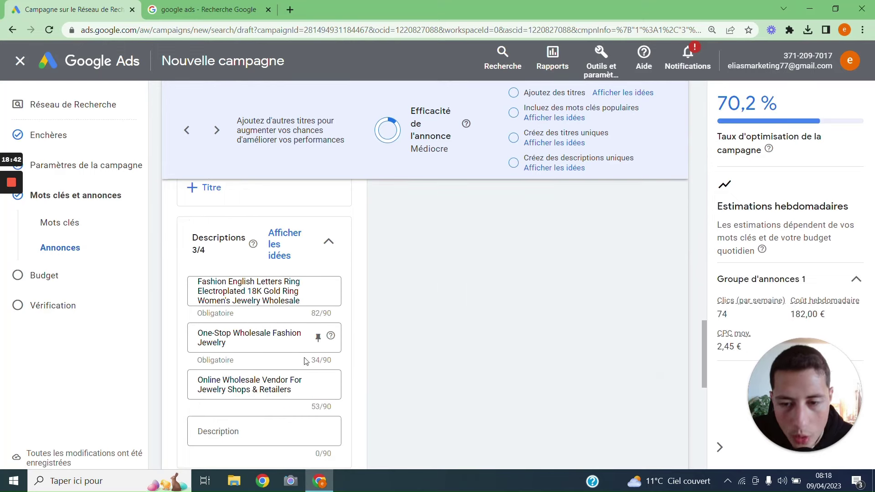
{"action": "scroll", "coordinate": [315, 301], "scroll_direction": "down", "scroll_amount": 5}
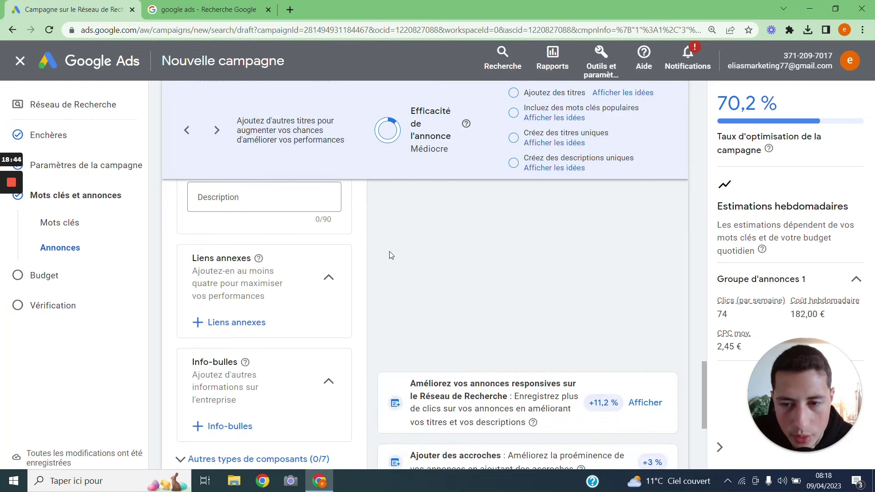
{"action": "scroll", "coordinate": [314, 274], "scroll_direction": "down", "scroll_amount": 2}
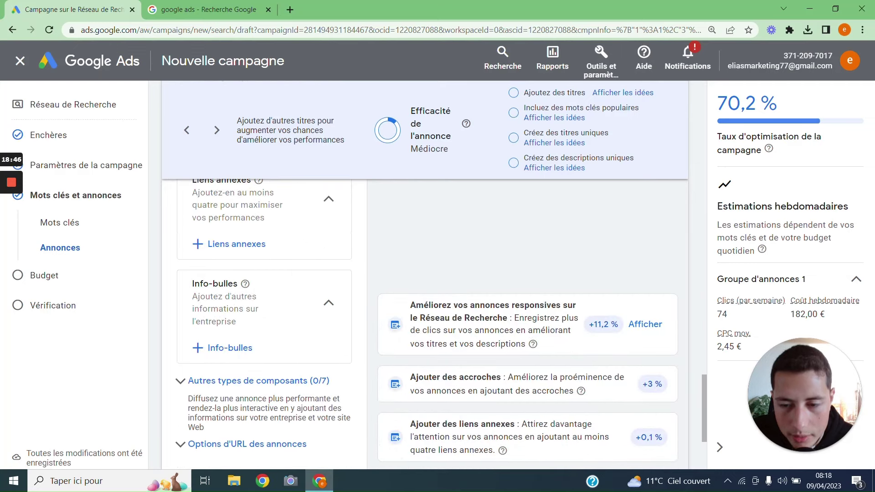
{"action": "scroll", "coordinate": [324, 342], "scroll_direction": "down", "scroll_amount": 3}
{"action": "left_click", "coordinate": [187, 234]}
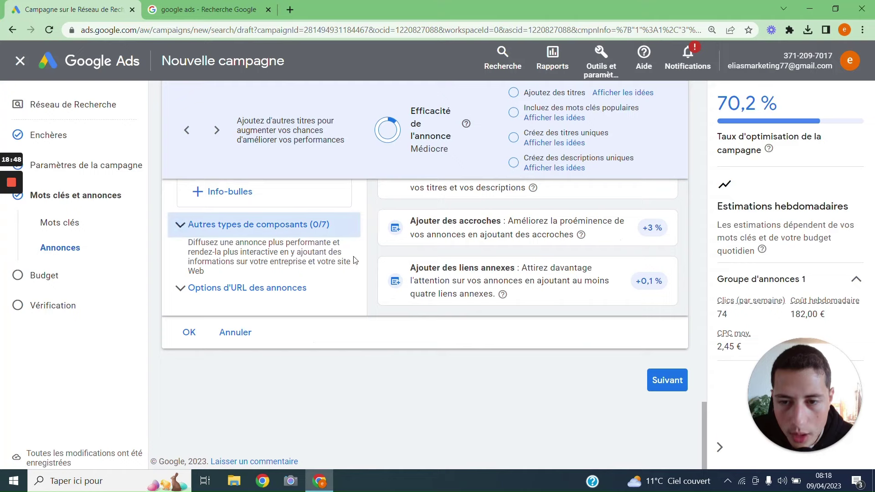
{"action": "scroll", "coordinate": [370, 270], "scroll_direction": "down", "scroll_amount": 2}
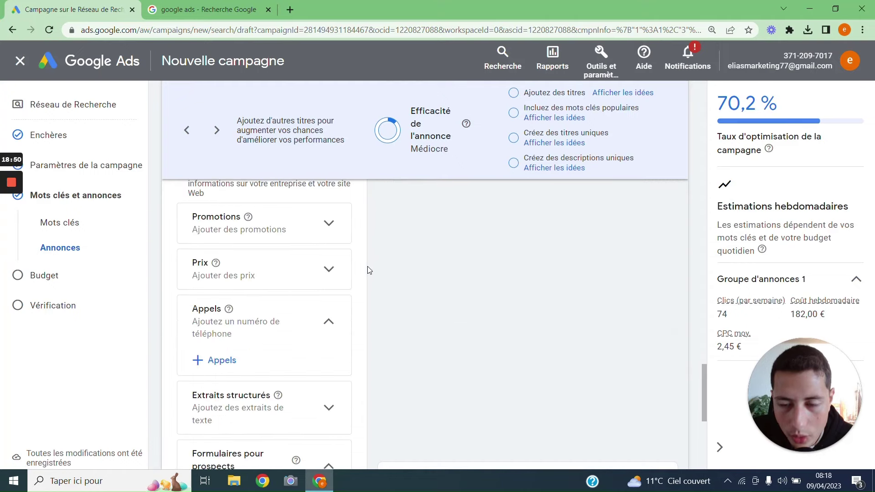
{"action": "scroll", "coordinate": [368, 271], "scroll_direction": "down", "scroll_amount": 2}
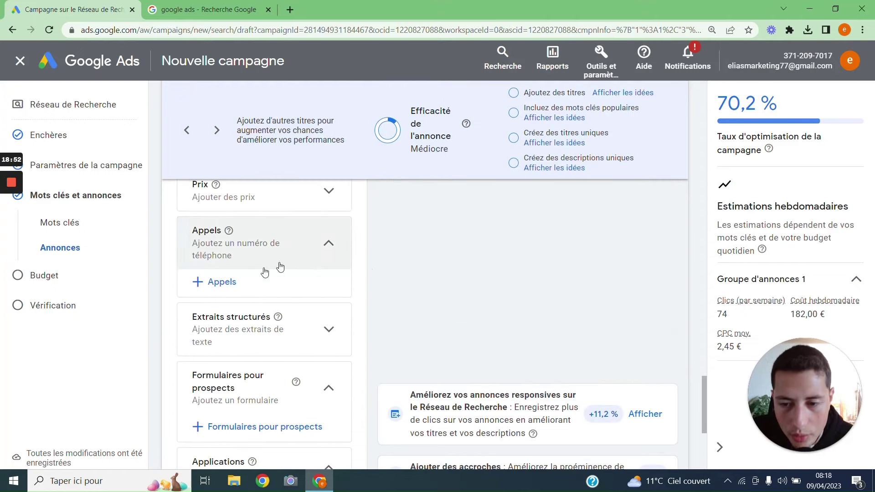
{"action": "scroll", "coordinate": [335, 377], "scroll_direction": "down", "scroll_amount": 5}
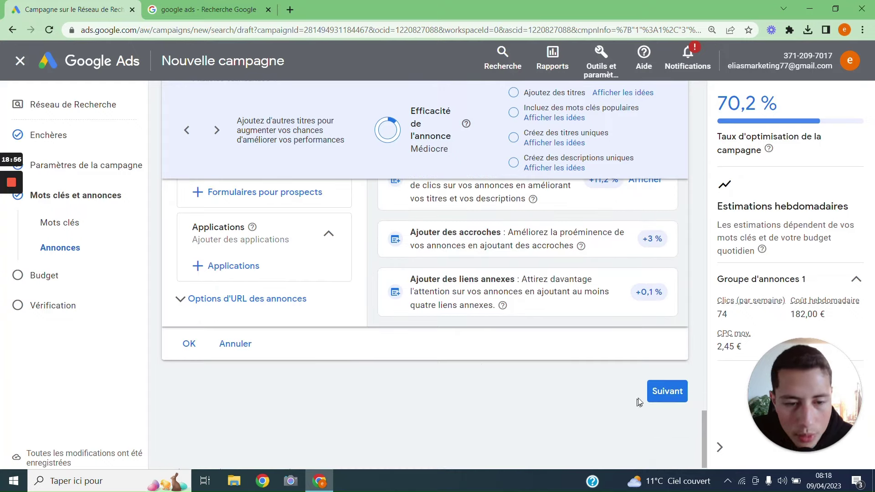
Proceed to the Budget stage and define a custom average daily budget of 100 € for the campaign
{"action": "left_click", "coordinate": [664, 391]}
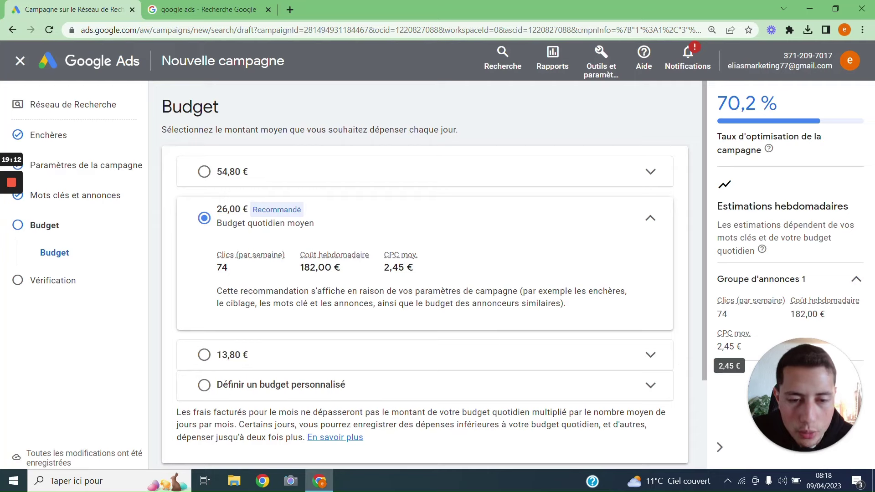
{"action": "left_click", "coordinate": [205, 386]}
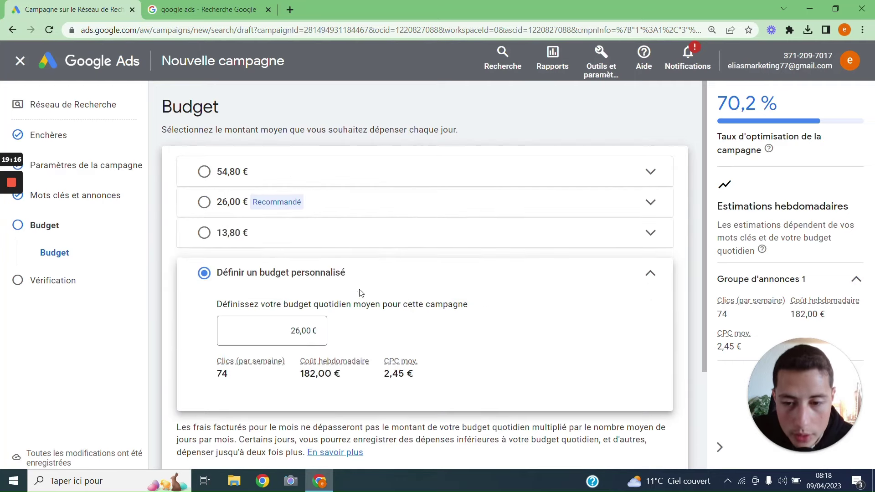
{"action": "left_click", "coordinate": [292, 341]}
{"action": "double_click", "coordinate": [323, 334]}
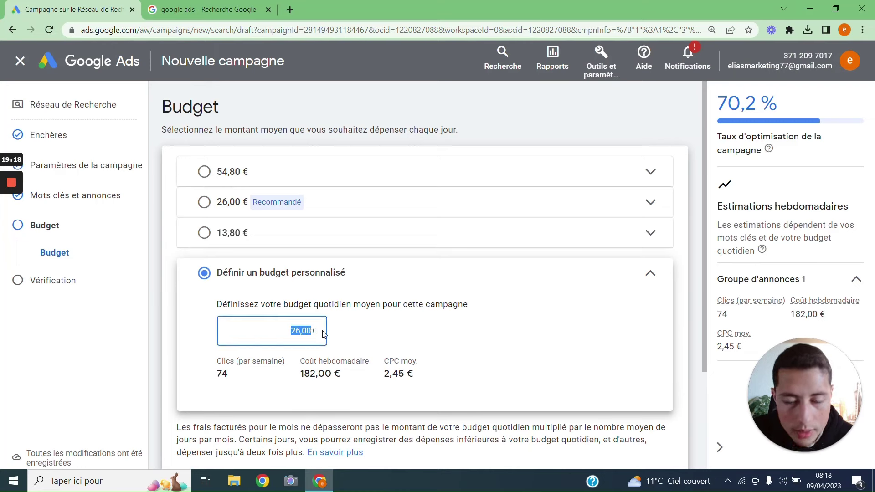
{"action": "key", "text": "BackSpace"}
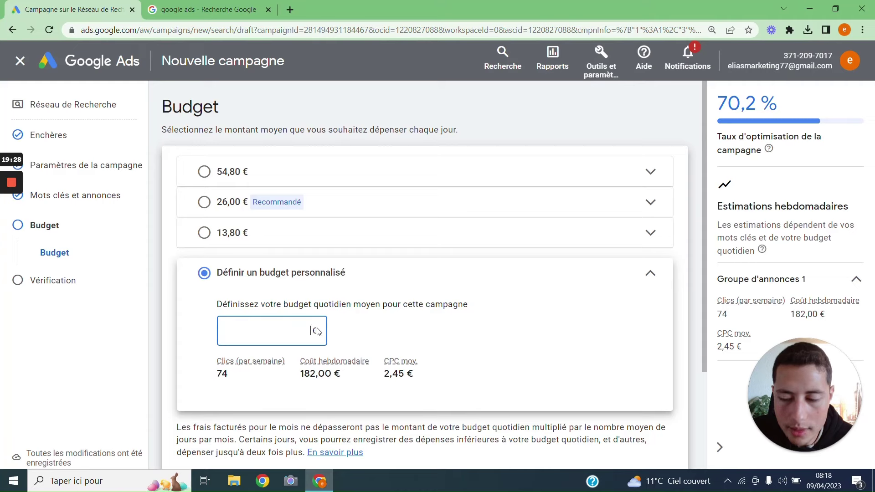
{"action": "type", "text": "1"}
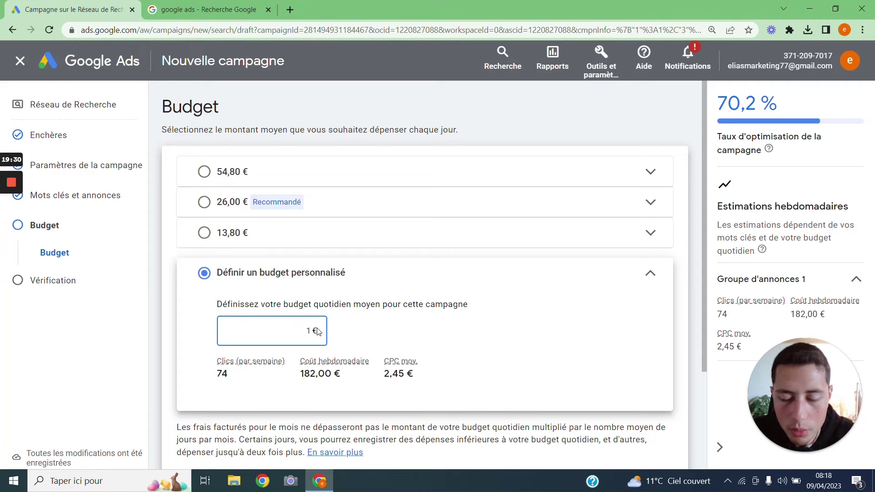
{"action": "type", "text": "00"}
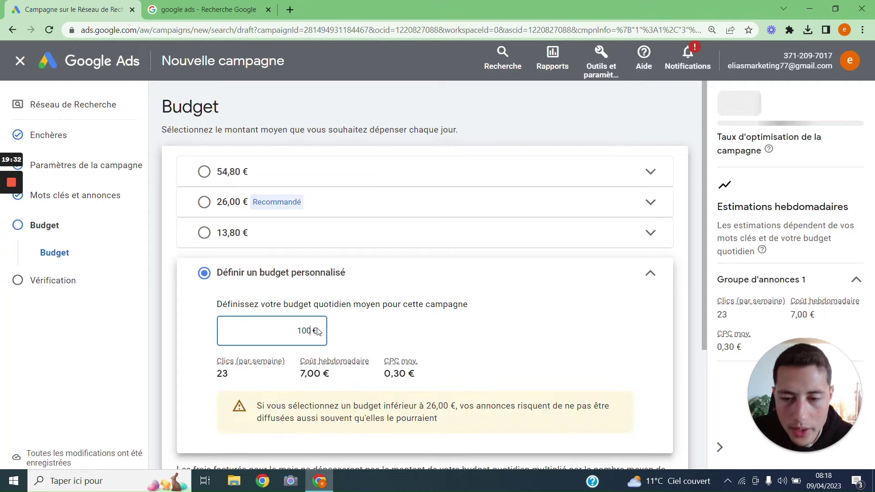
{"action": "left_click", "coordinate": [200, 331]}
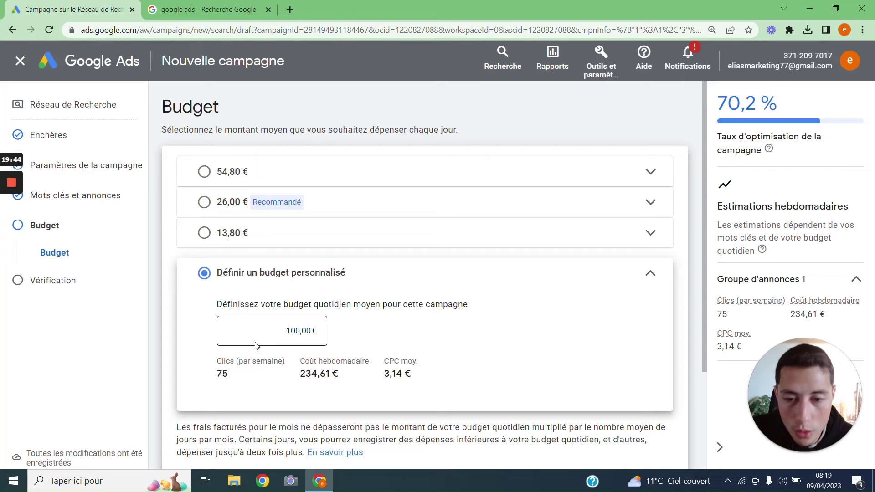
Accept the custom budget and continue to the campaign's Vérification stage
{"action": "scroll", "coordinate": [240, 332], "scroll_direction": "down", "scroll_amount": 2}
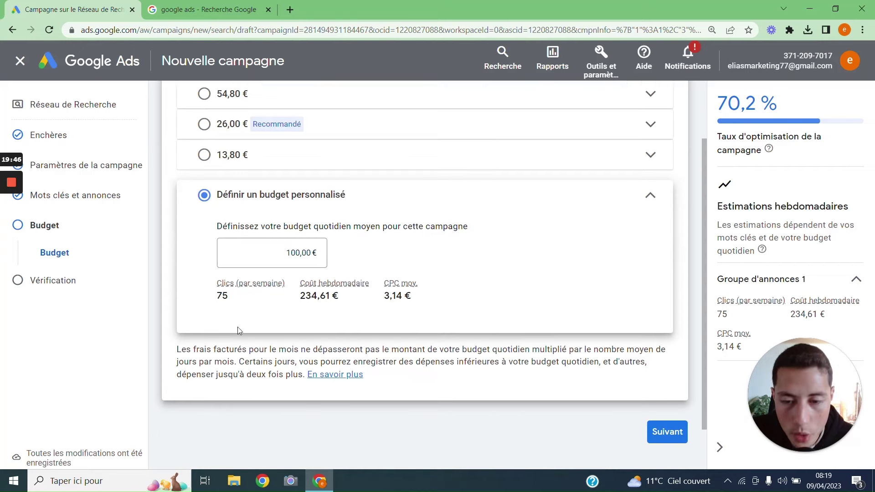
{"action": "scroll", "coordinate": [237, 327], "scroll_direction": "down", "scroll_amount": 1}
{"action": "left_click", "coordinate": [658, 378]}
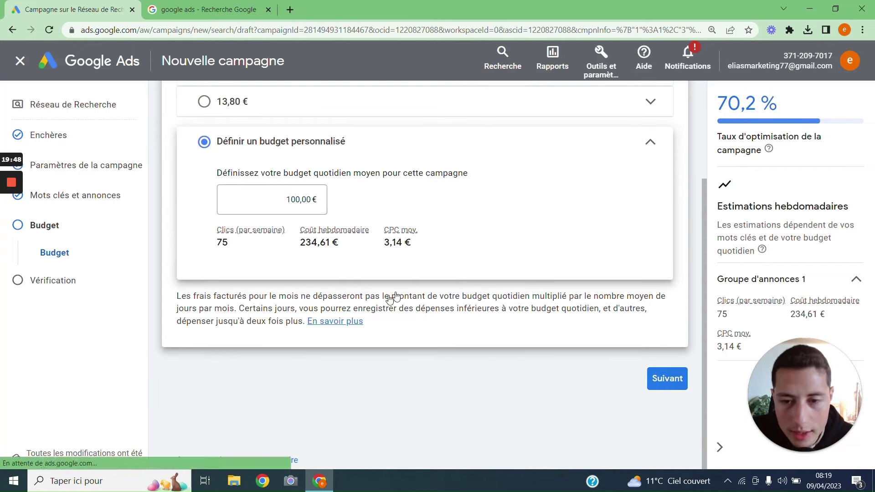